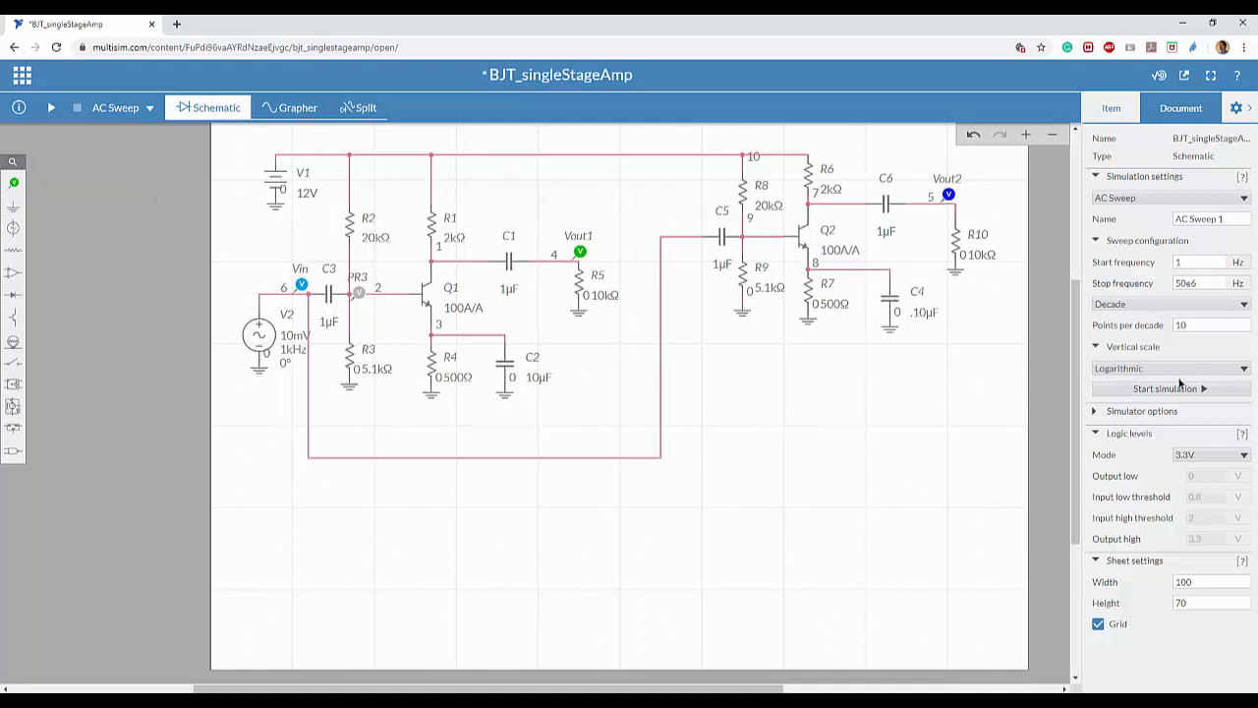
# - Run the AC sweep and show only the magnitude plots of Vout1 and Vout2
pyautogui.click(1177, 389)
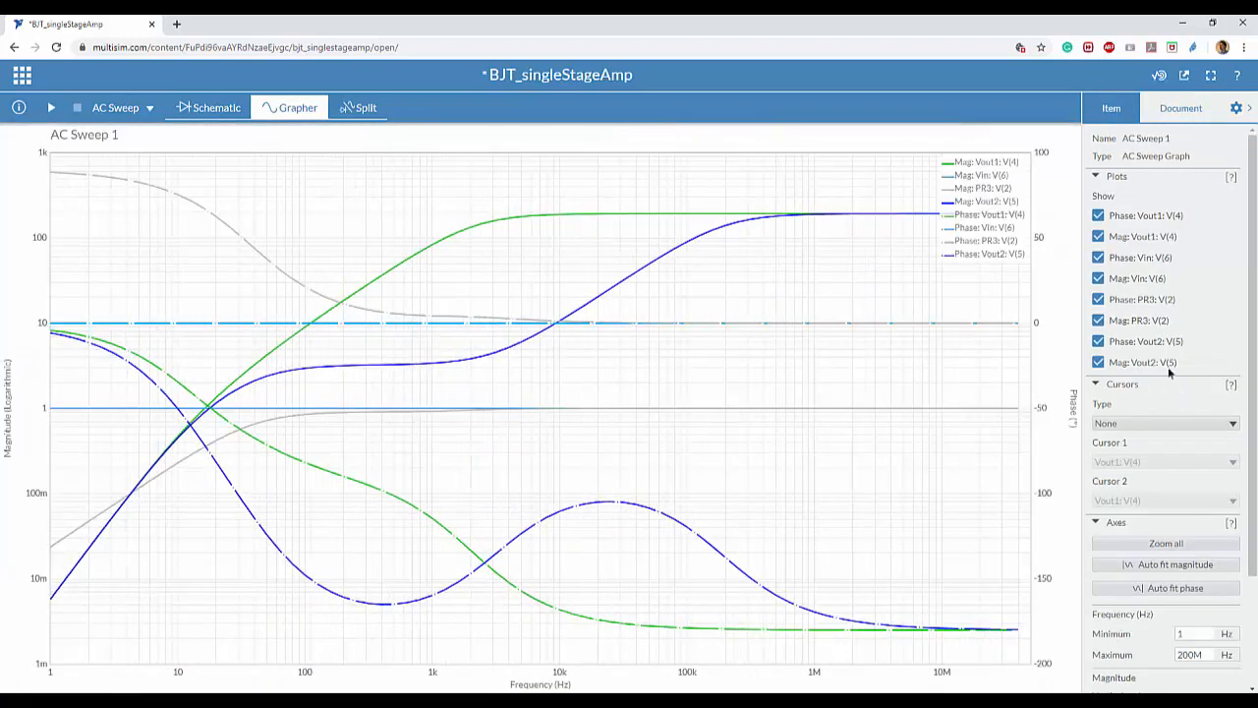
pyautogui.click(1105, 223)
pyautogui.click(1099, 258)
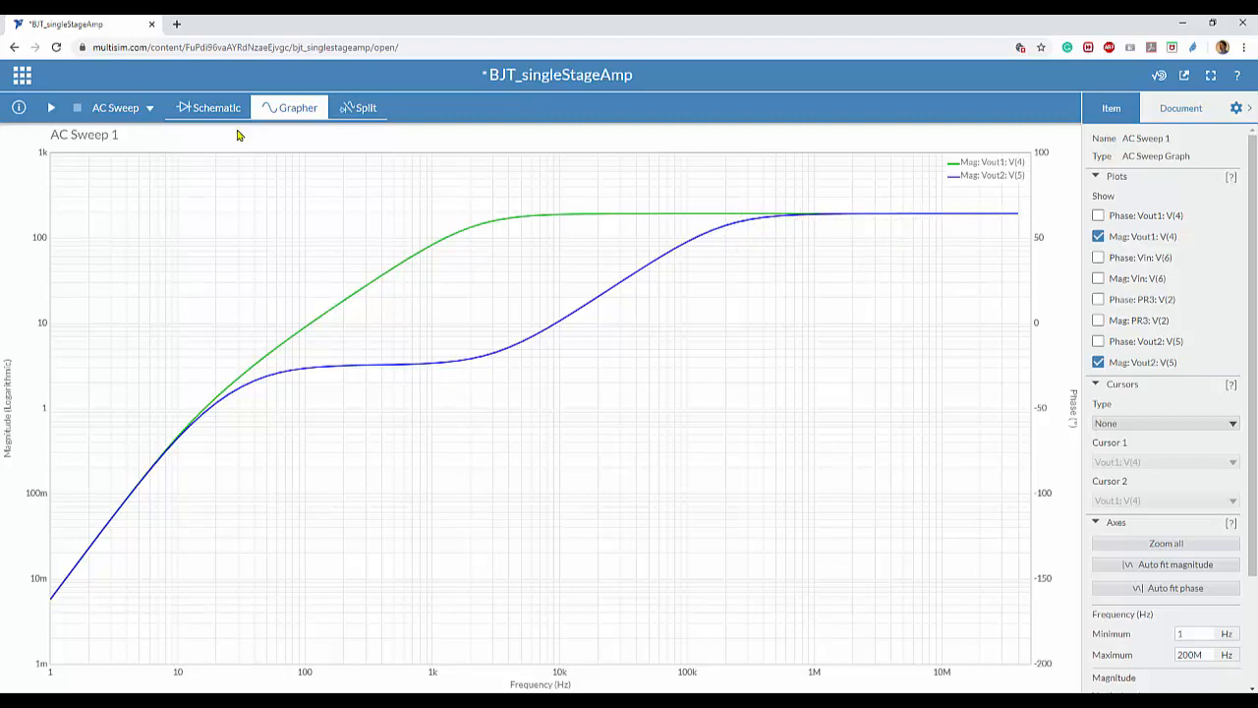
# - Compare the two stages' emitter bypass capacitors in the schematic with the Vout1 and Vout2 magnitude curves in the graph
pyautogui.click(216, 108)
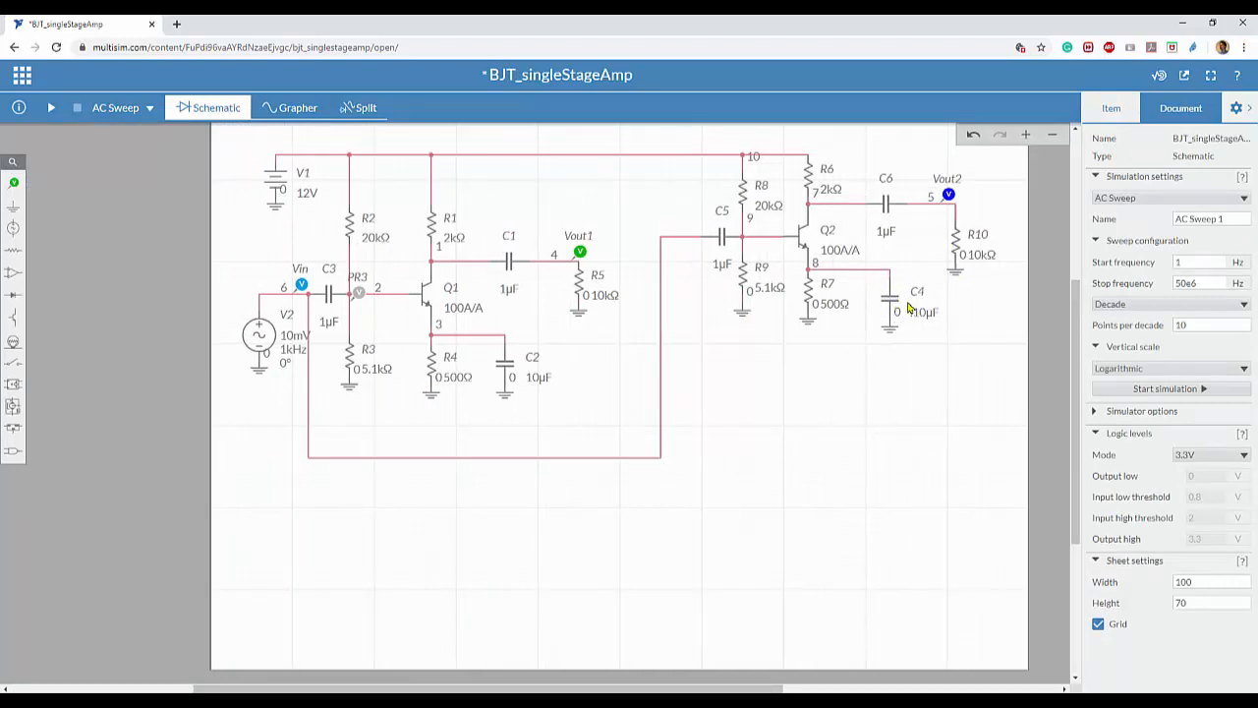
pyautogui.click(290, 108)
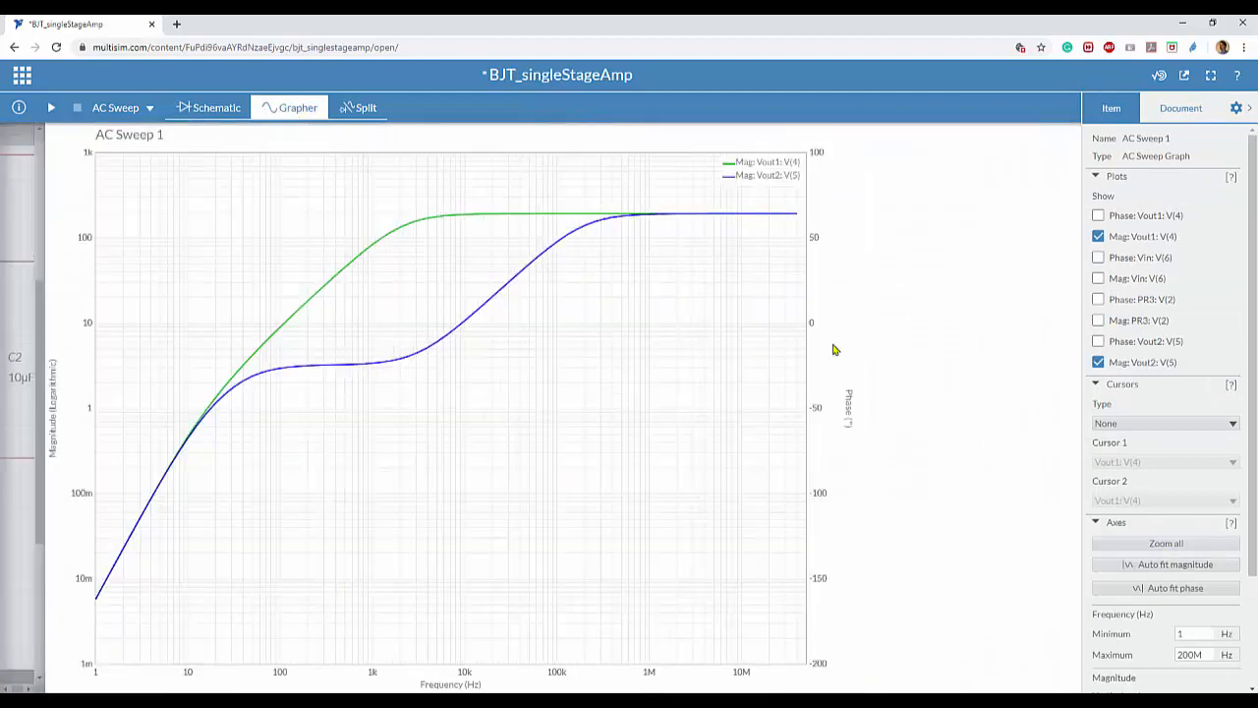
pyautogui.moveTo(777, 219)
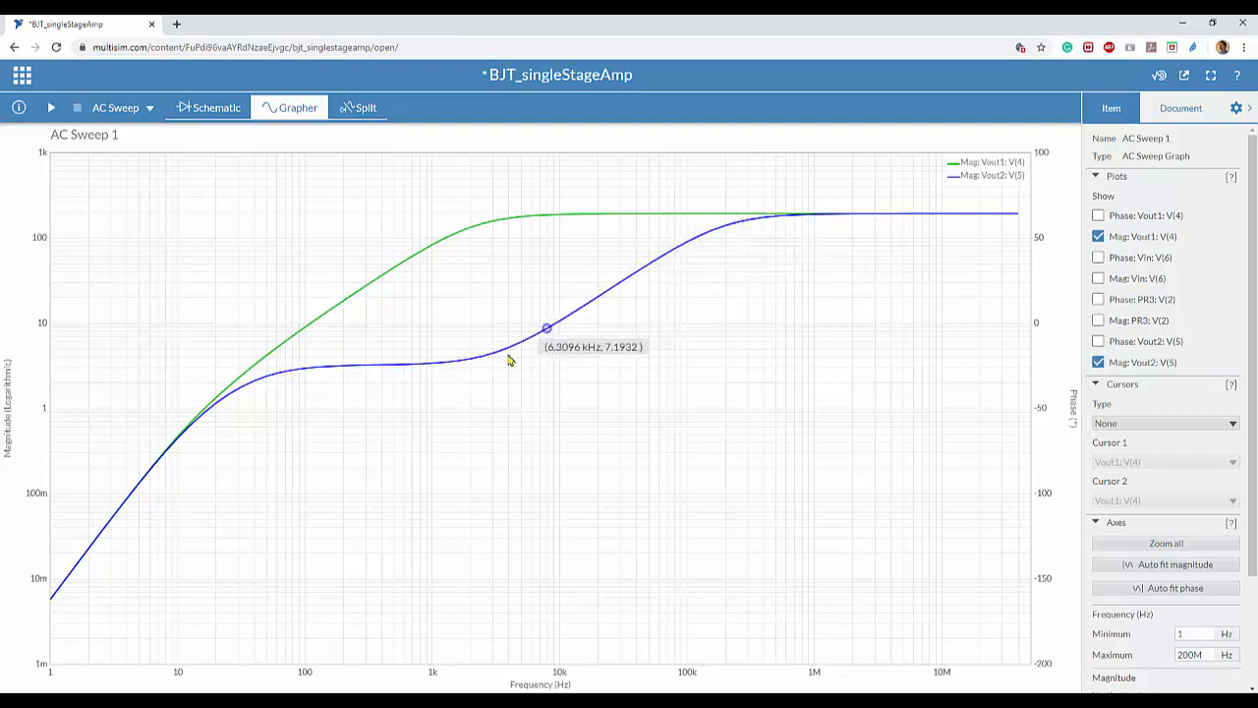
pyautogui.click(215, 115)
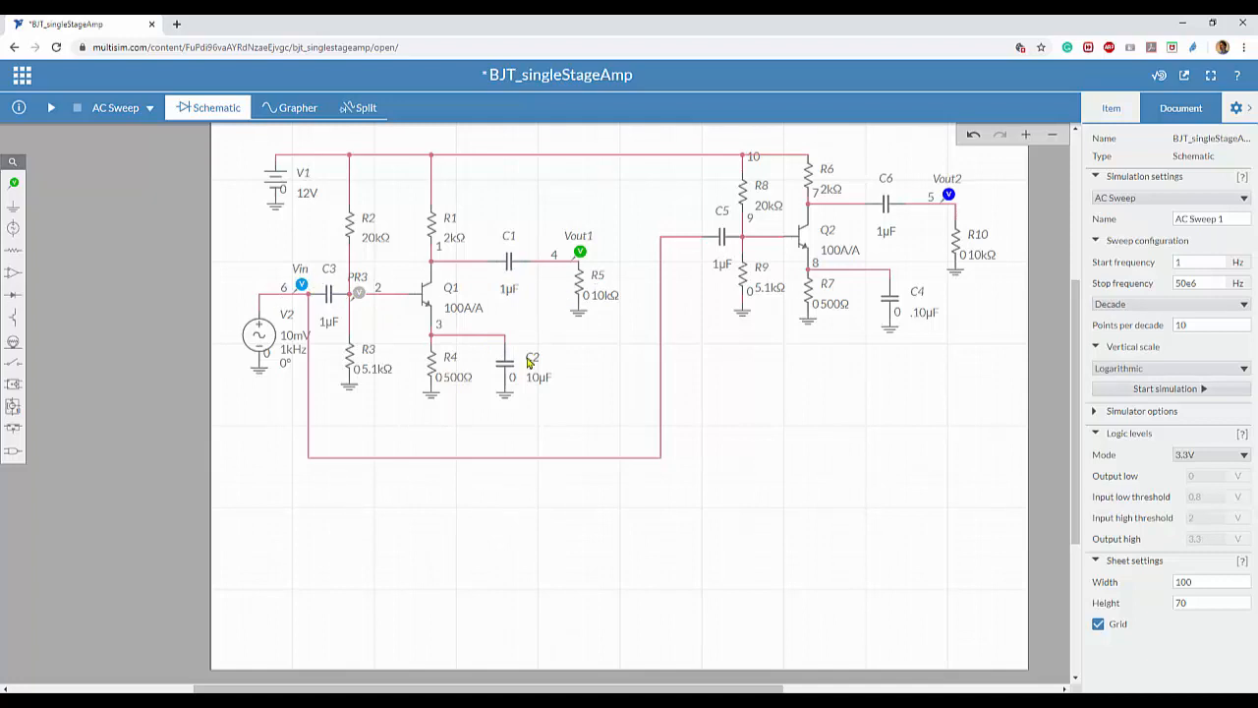
pyautogui.click(298, 109)
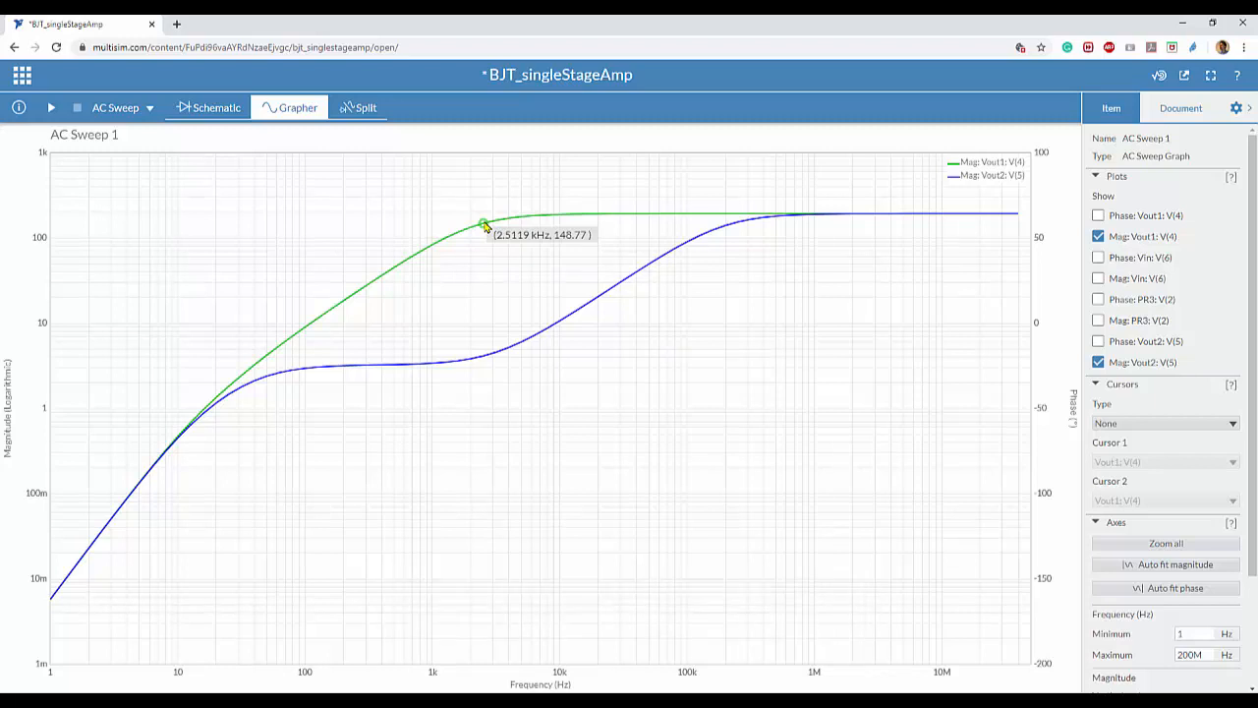
pyautogui.moveTo(463, 238)
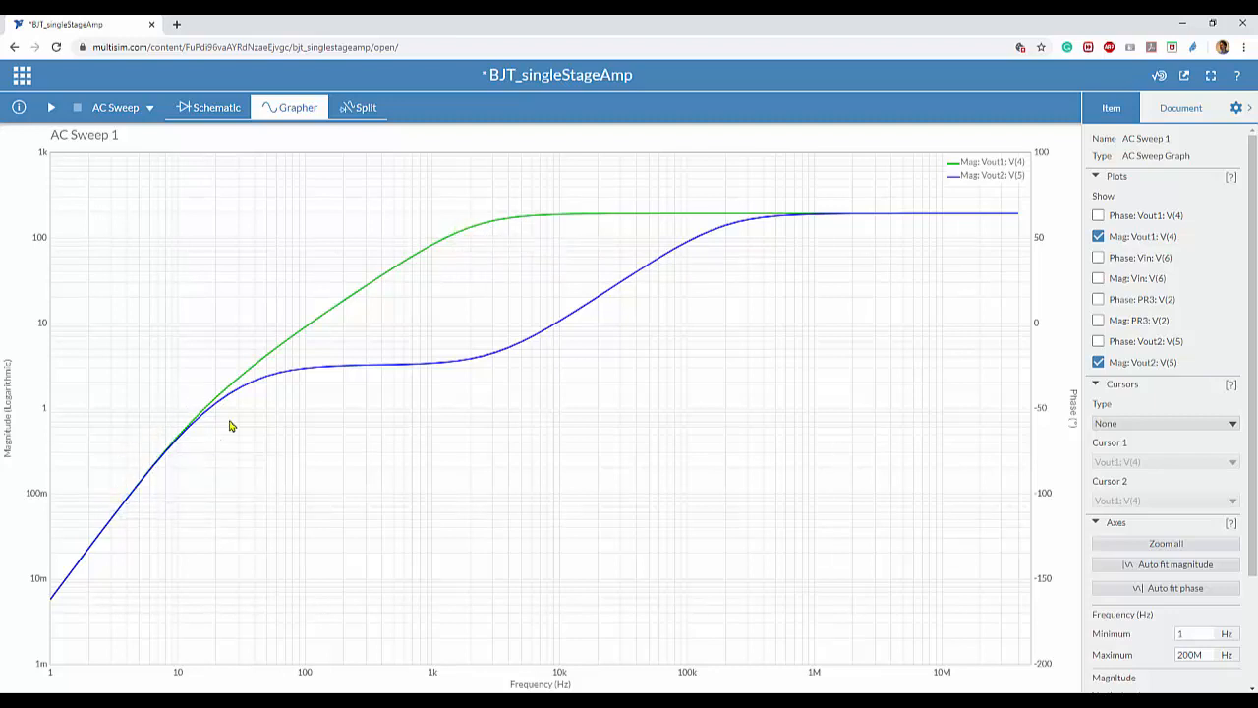
pyautogui.moveTo(199, 416)
pyautogui.moveTo(697, 237)
# - Set the capacitance of the second stage's emitter bypass capacitor C4 to 100 µF
pyautogui.click(196, 110)
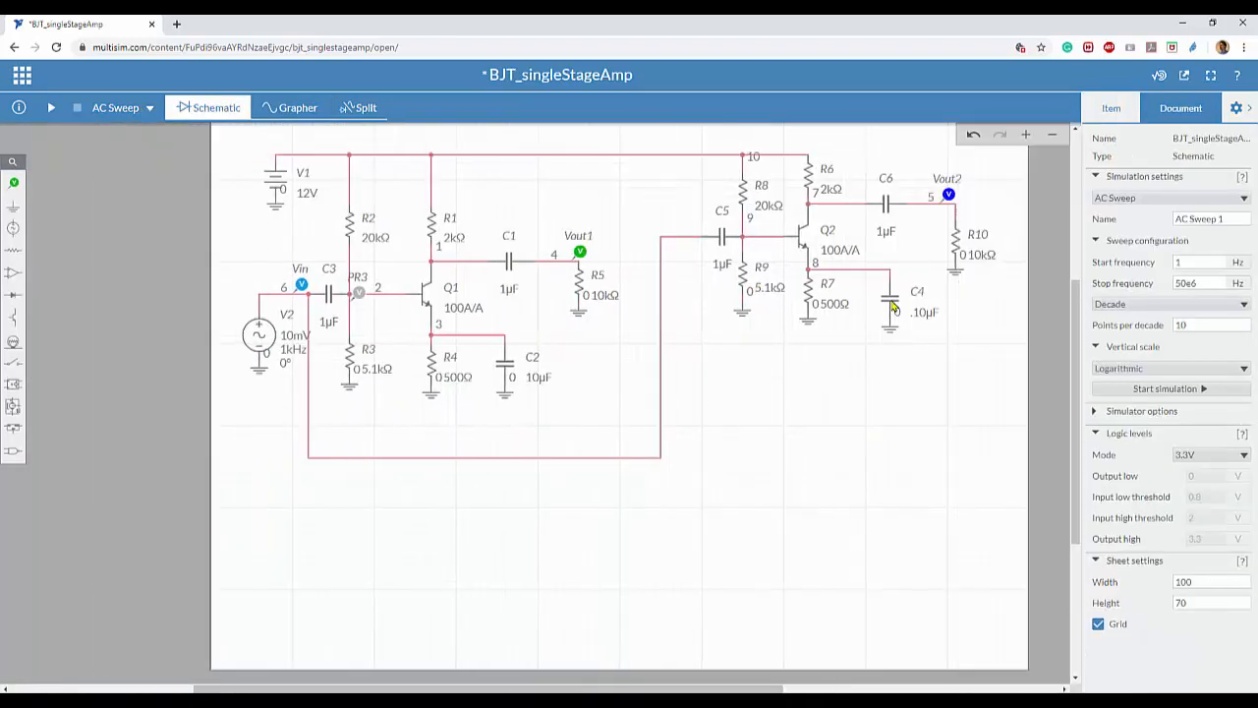
pyautogui.click(891, 307)
pyautogui.click(1189, 274)
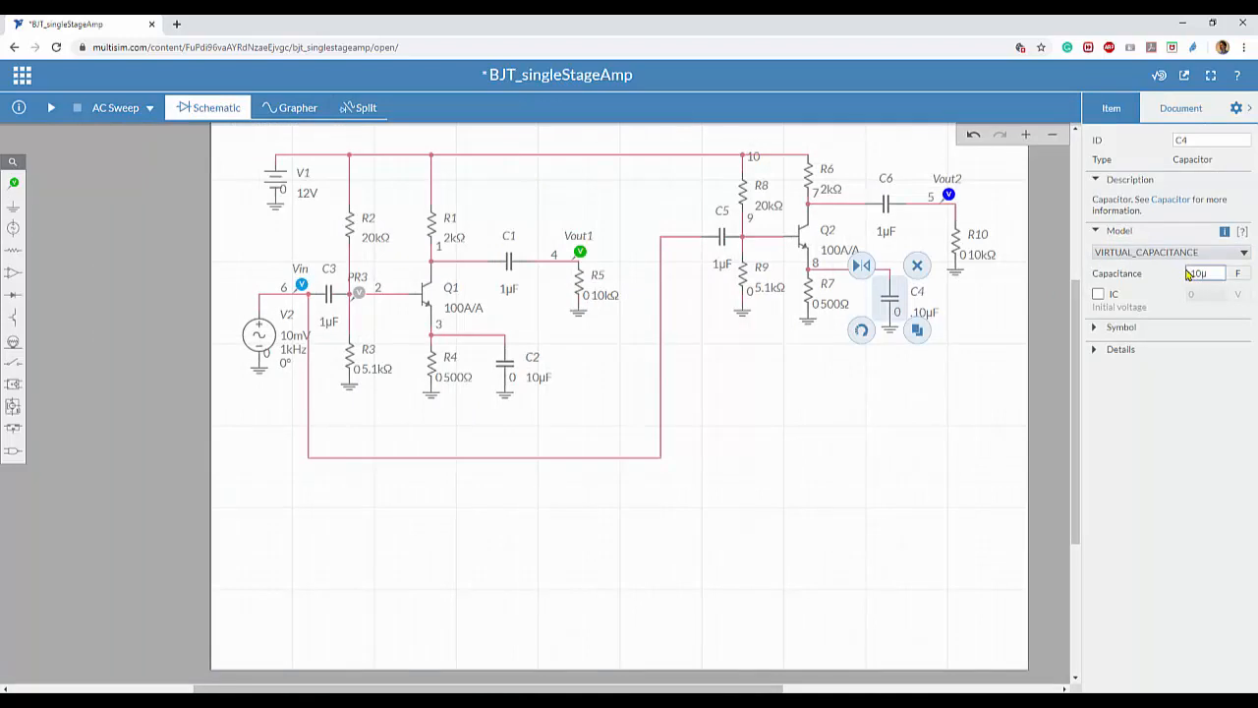
pyautogui.doubleClick(1188, 274)
pyautogui.write('100')
pyautogui.click(839, 304)
# - Set the second stage's coupling capacitors C5 and C6 to 100 µF each
pyautogui.click(728, 252)
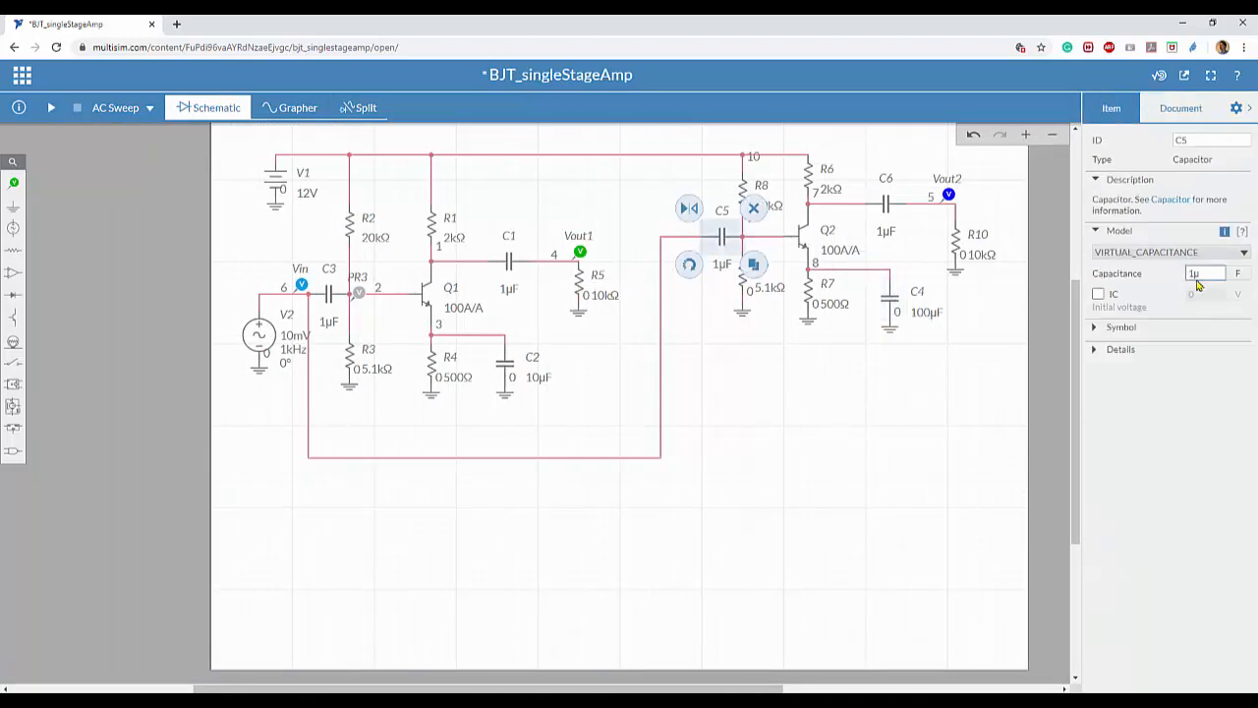
pyautogui.write('100')
pyautogui.click(784, 410)
pyautogui.click(885, 203)
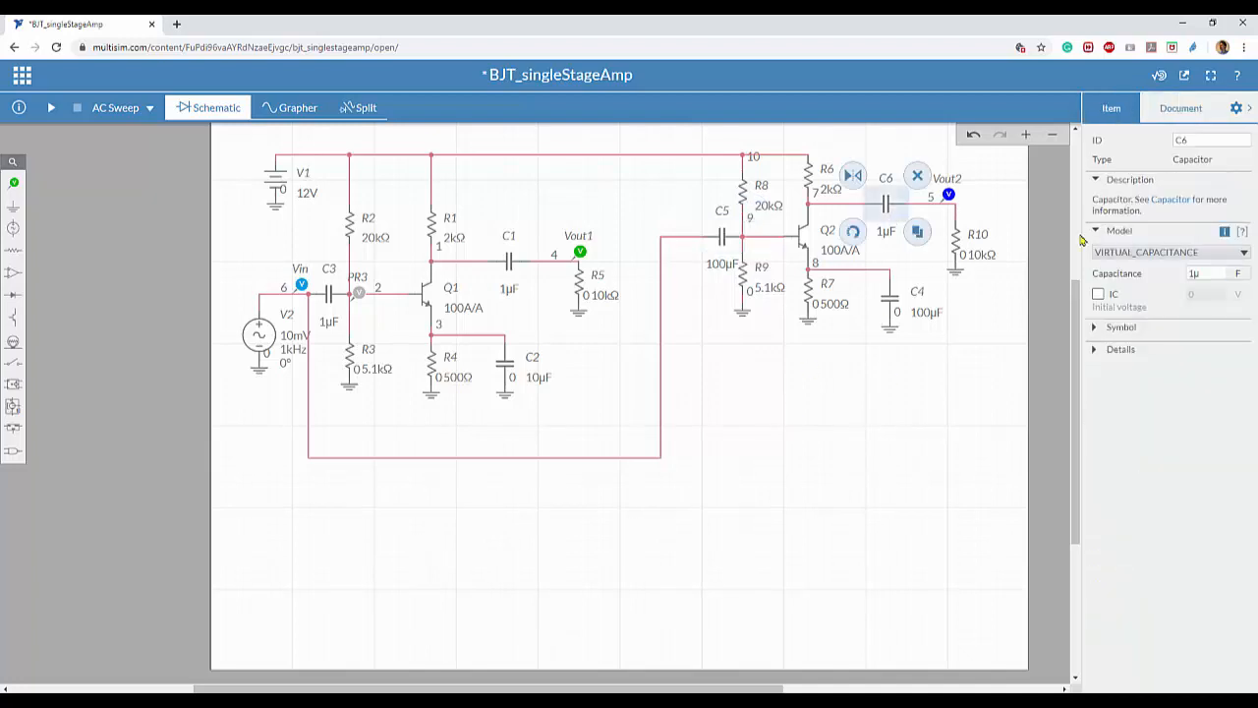
pyautogui.doubleClick(1192, 274)
pyautogui.write('100')
pyautogui.click(1170, 110)
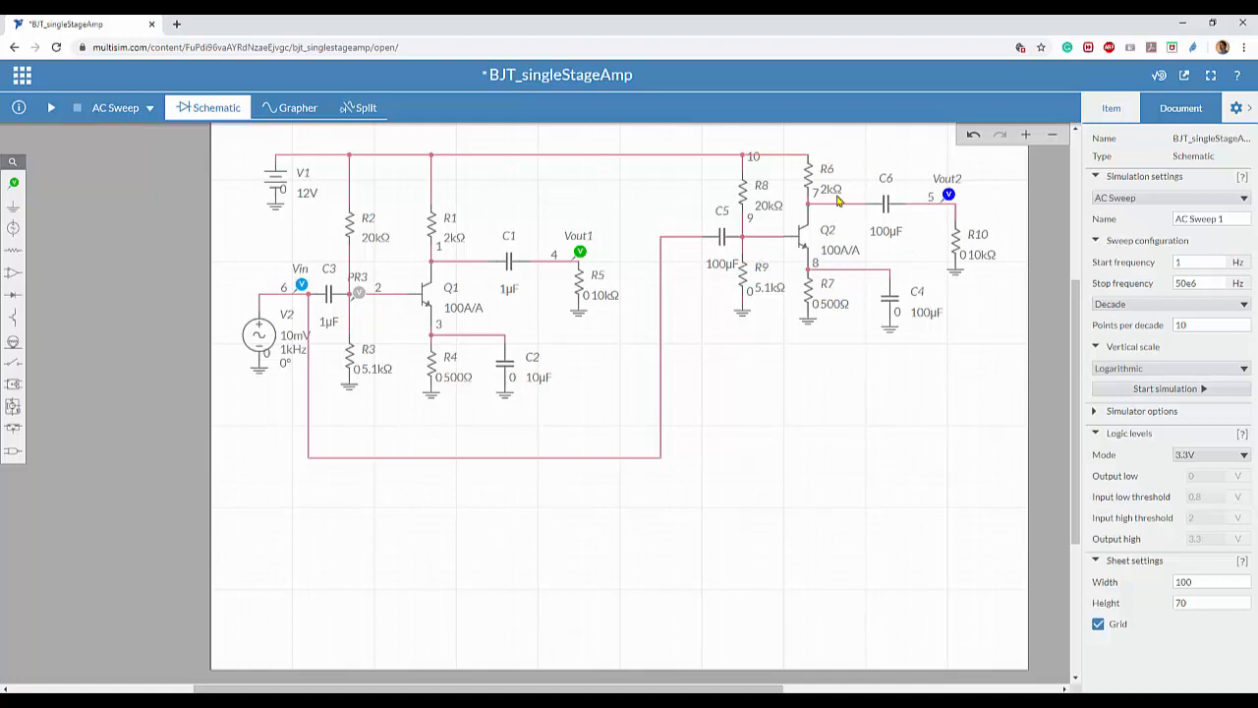
# - Run the AC sweep again and inspect the Vout2 magnitude curve where it levels off
pyautogui.click(52, 109)
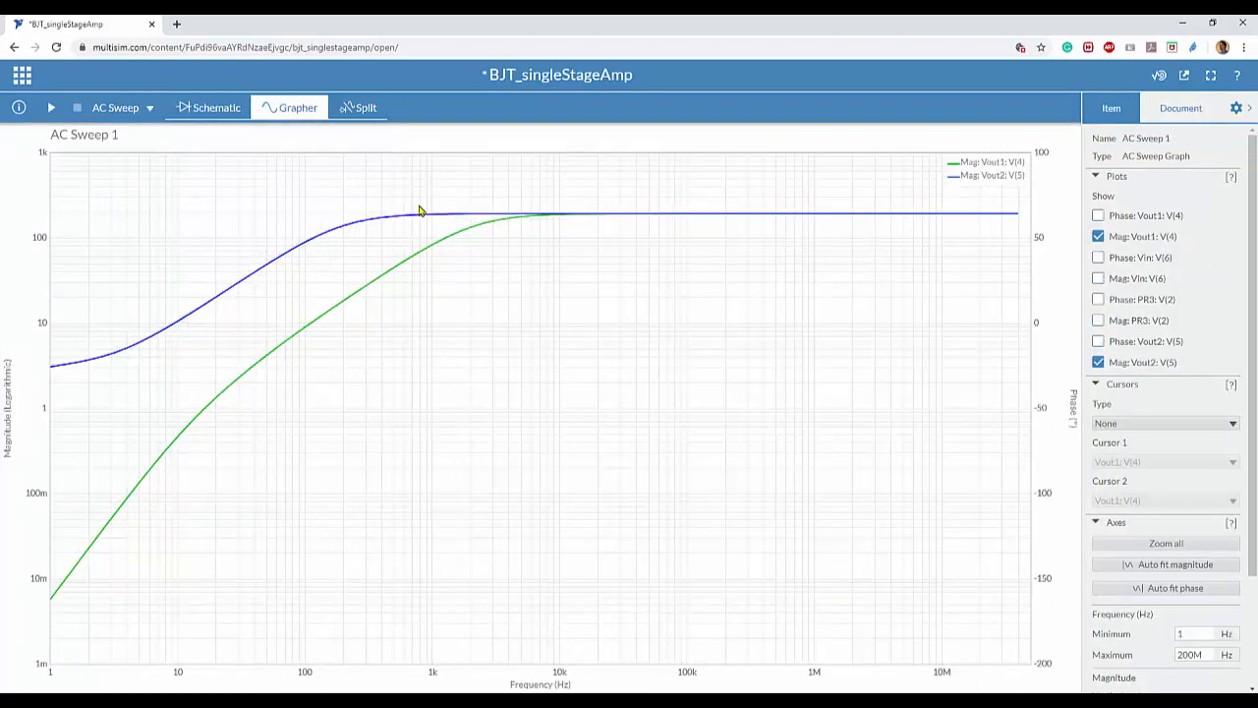
pyautogui.moveTo(373, 225)
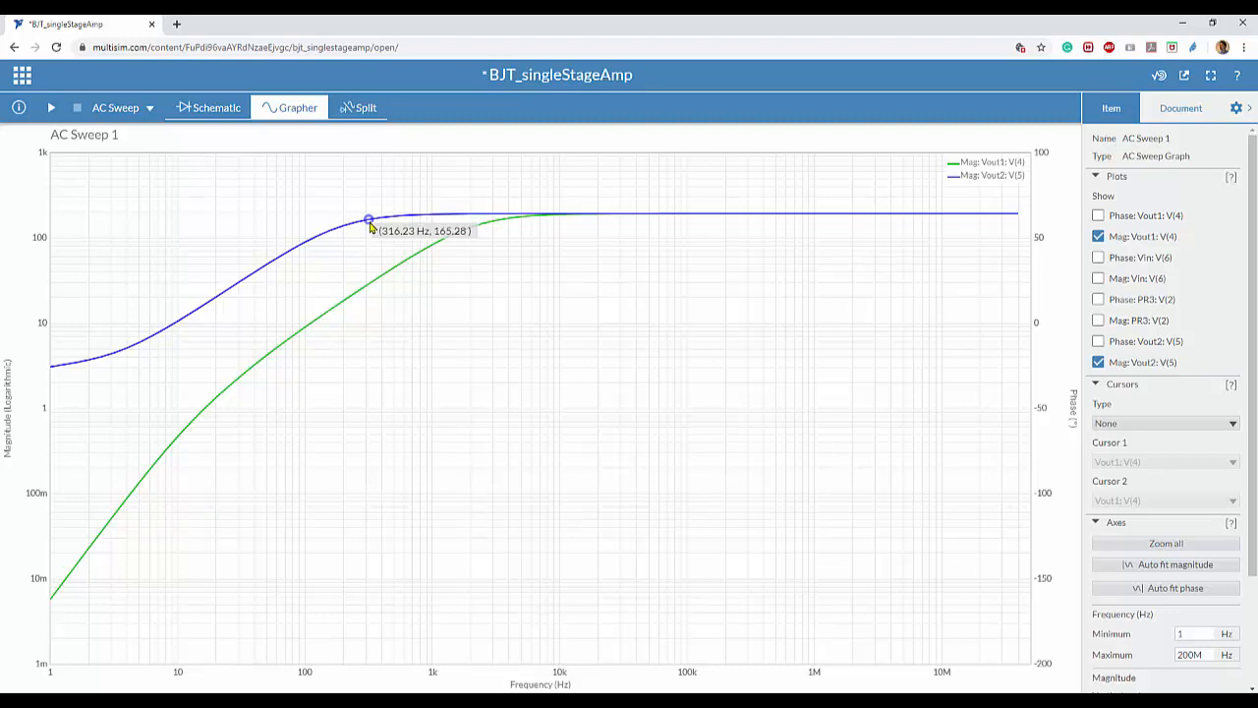
# - Delete capacitors C4, C5 and C6 from the second amplifier stage, together with their wires
pyautogui.click(209, 108)
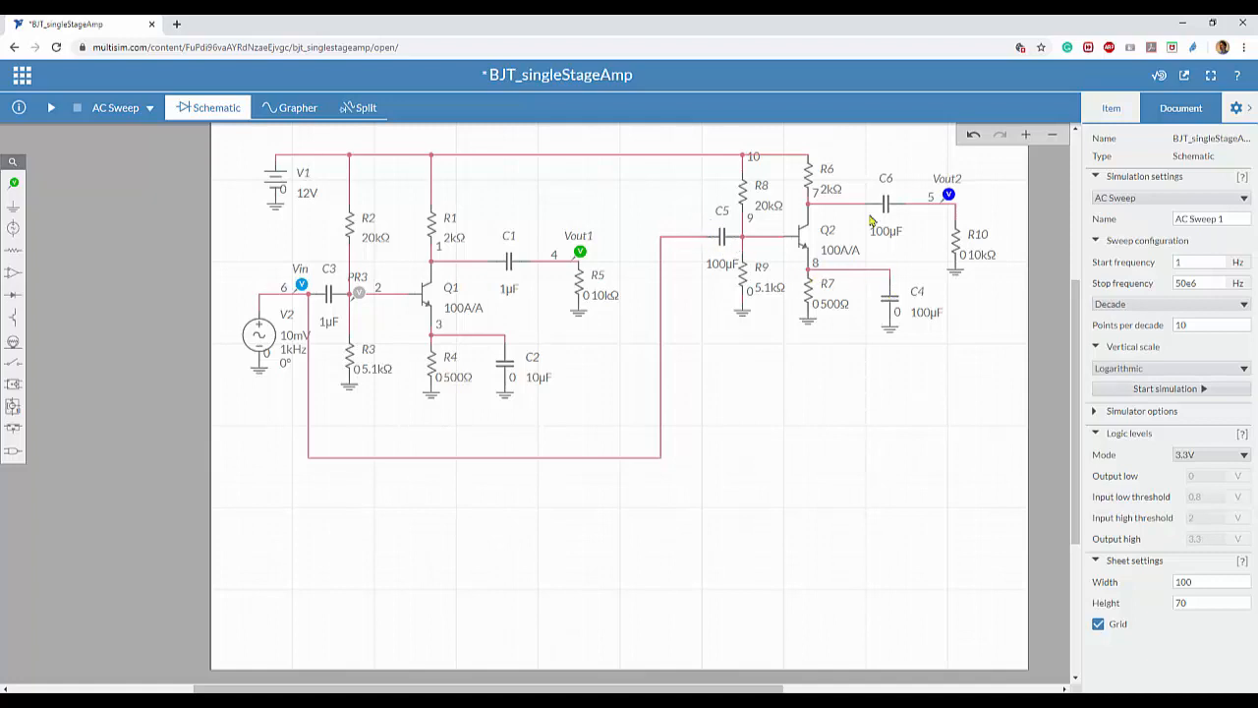
pyautogui.click(718, 245)
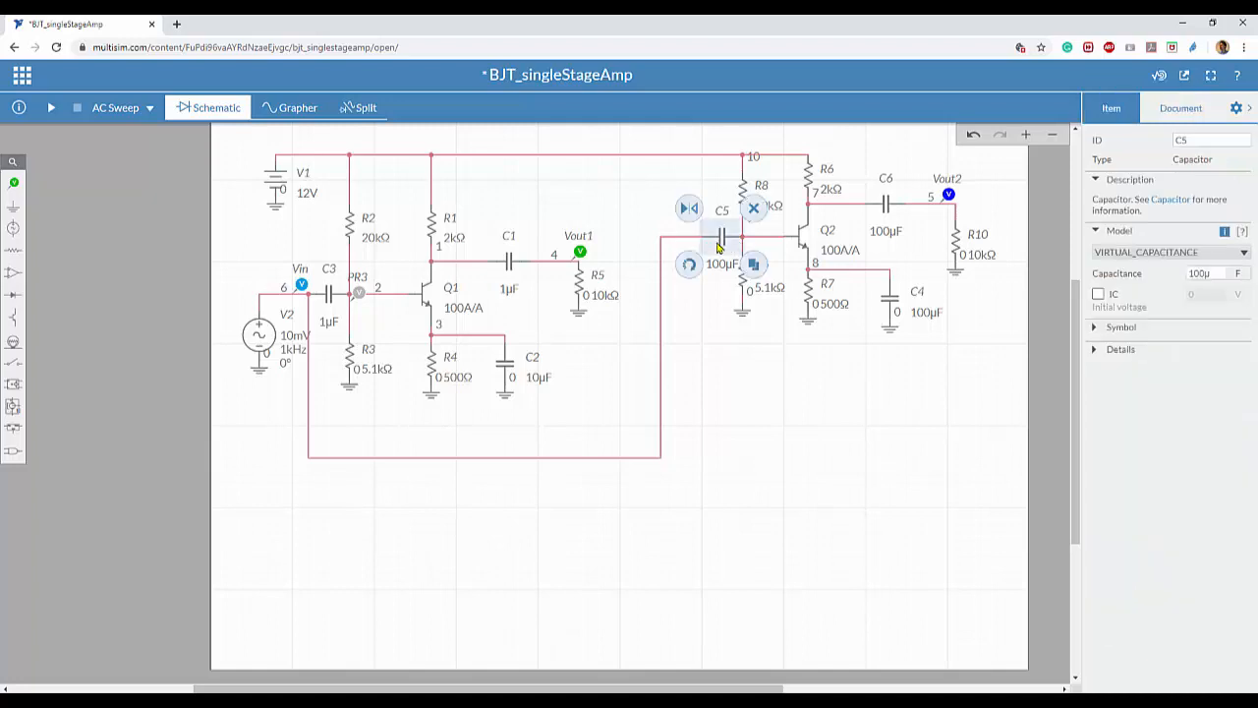
pyautogui.click(754, 208)
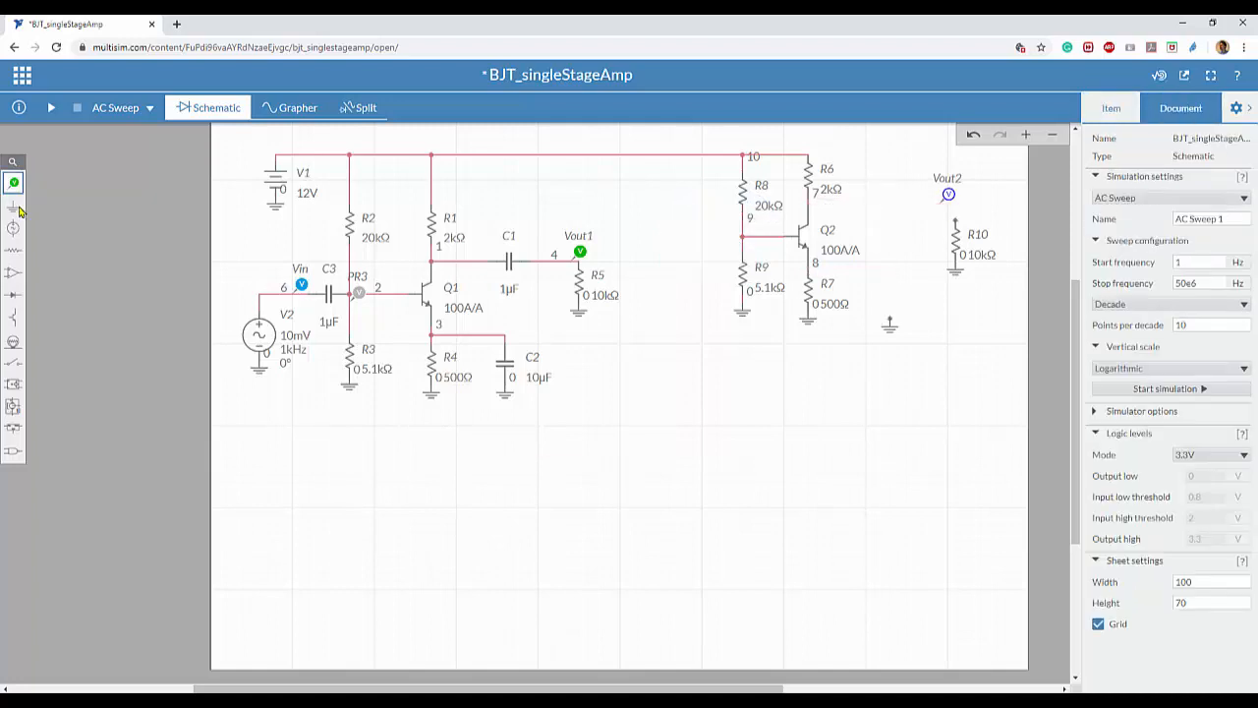
# - Wire the Vin node directly to the base node of Q2, routing the wire below the first stage
pyautogui.click(14, 210)
pyautogui.click(166, 235)
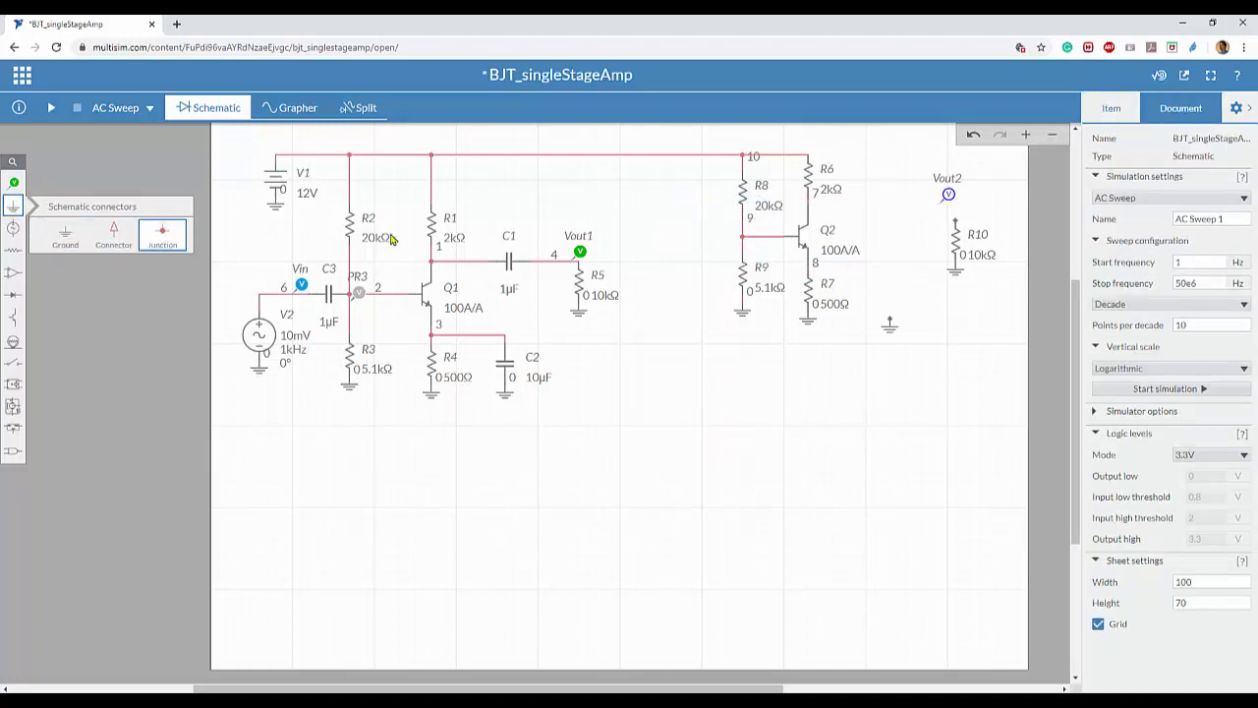
pyautogui.click(300, 294)
pyautogui.click(677, 407)
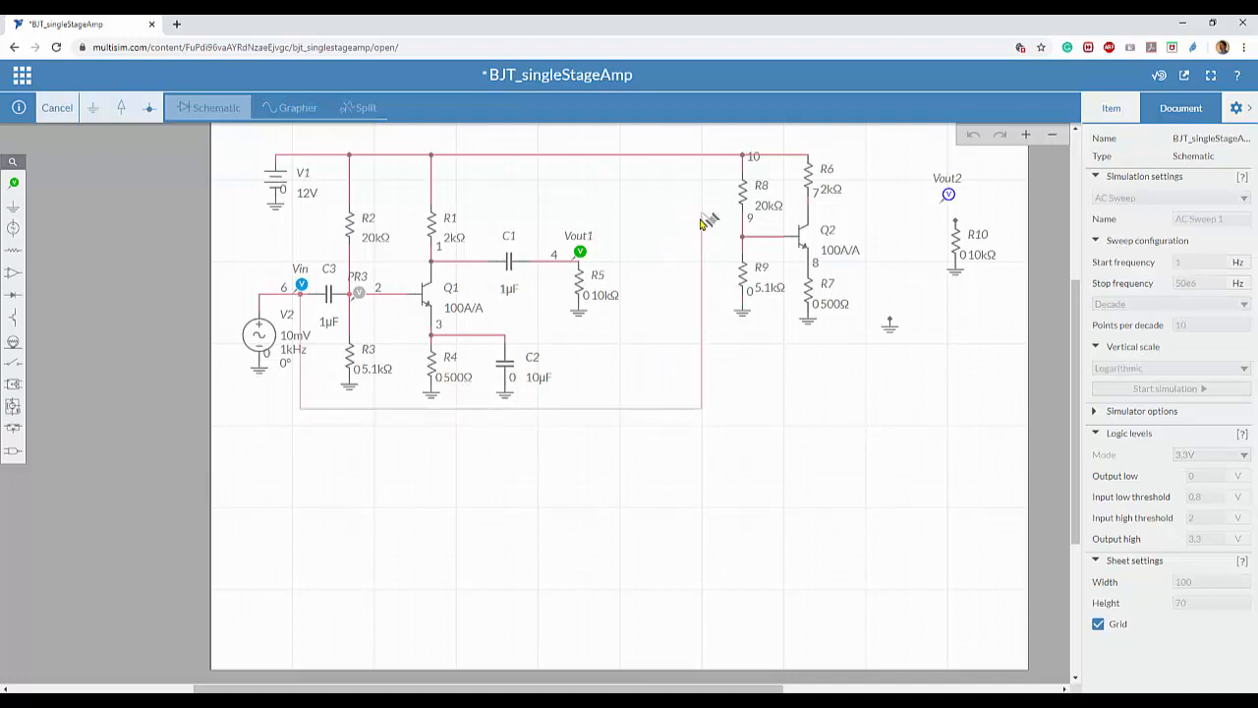
pyautogui.click(694, 230)
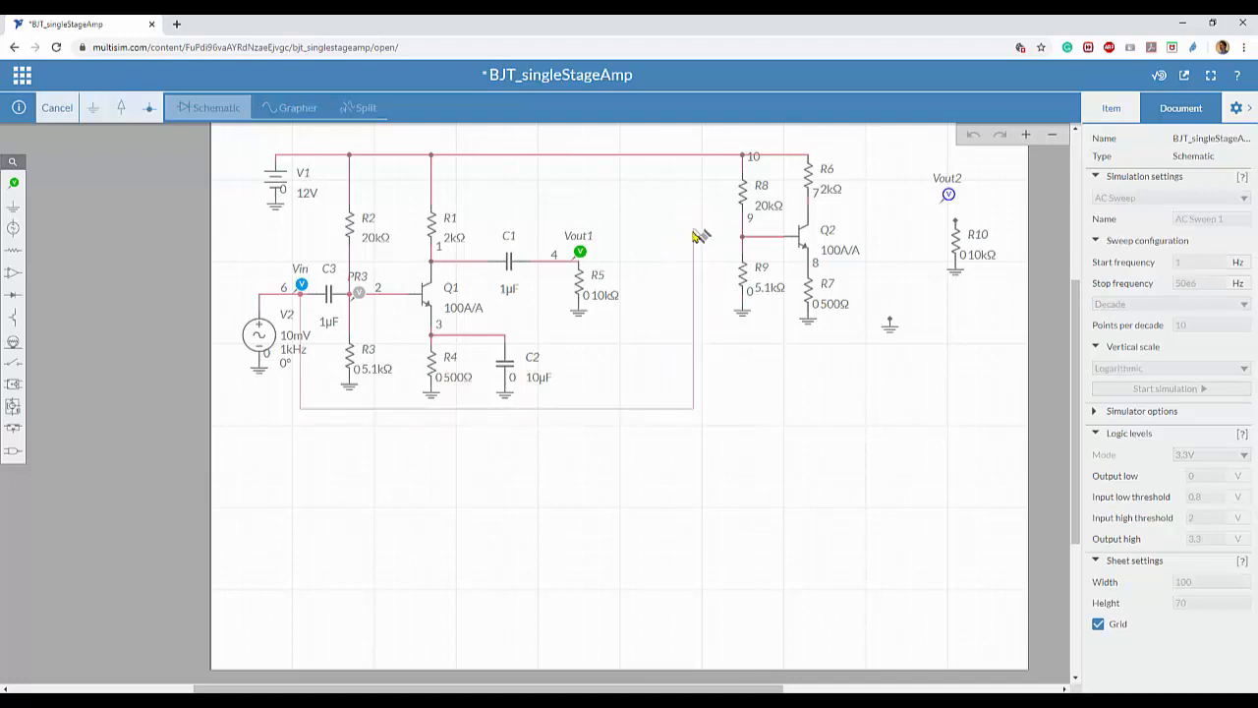
pyautogui.click(744, 237)
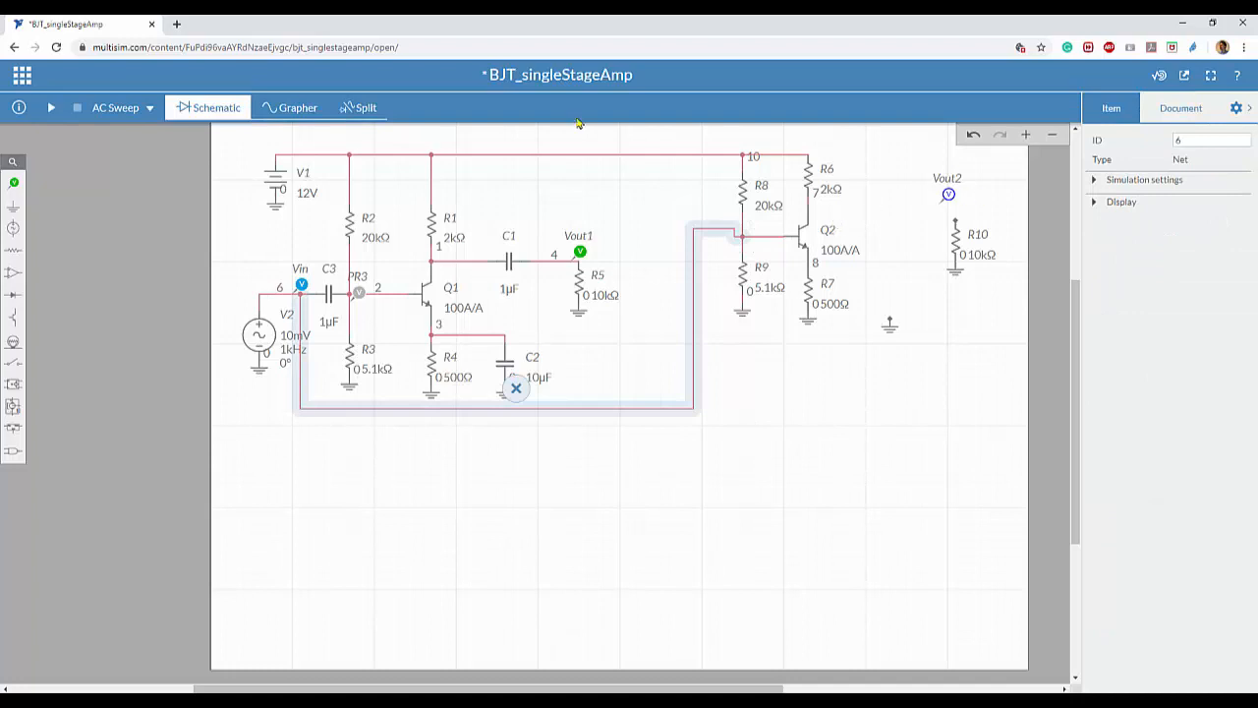
# - Wire the collector node of Q2 directly to load resistor R10, through the Vout2 probe
pyautogui.click(51, 108)
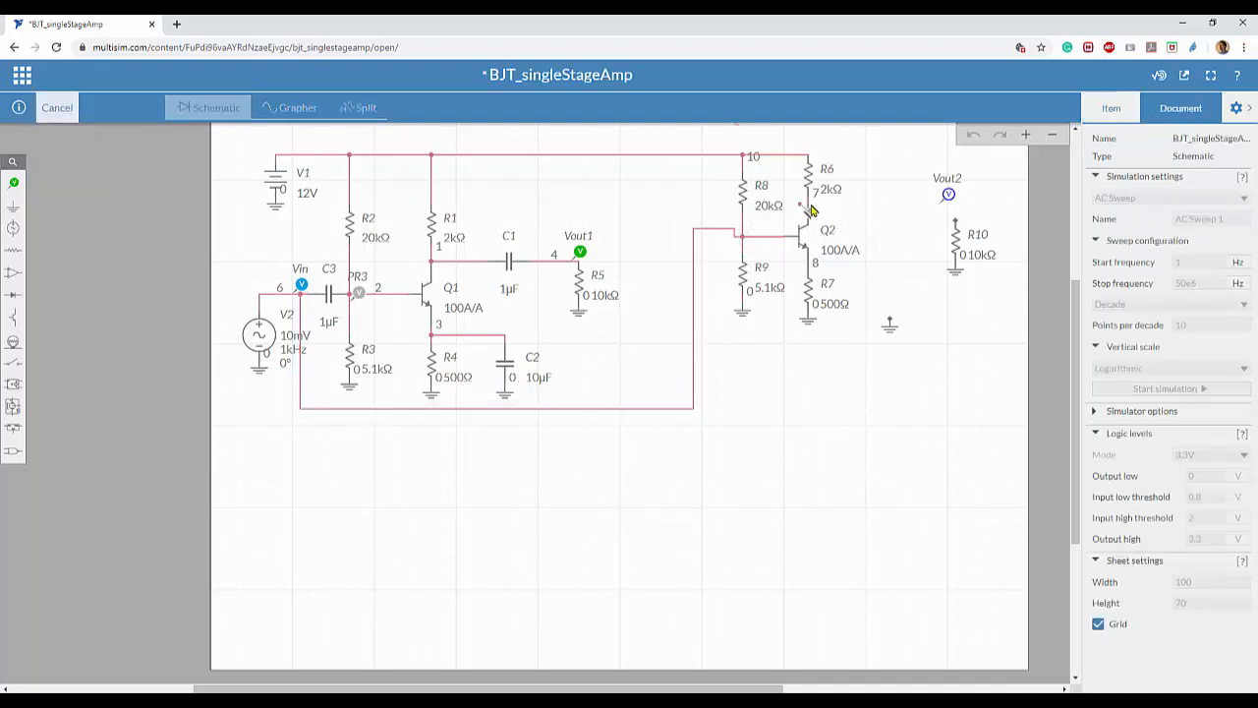
pyautogui.moveTo(809, 204); pyautogui.dragTo(954, 205)
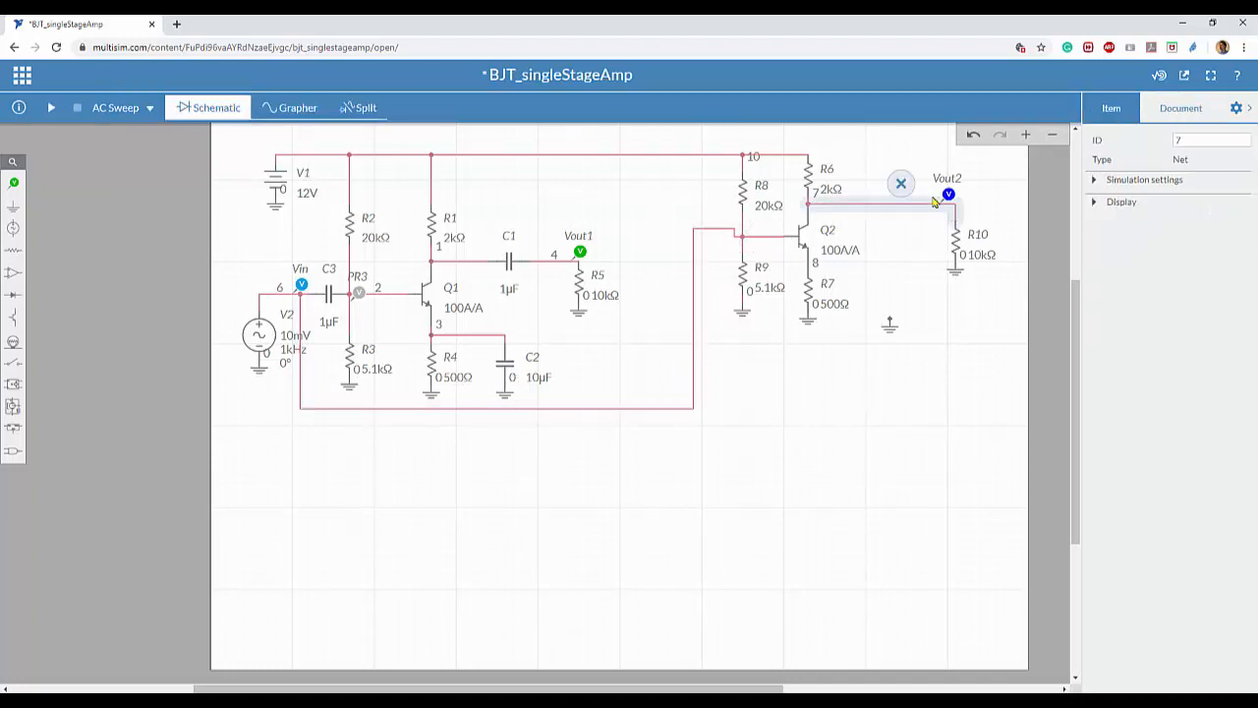
pyautogui.click(931, 351)
# - Run the AC sweep on the directly coupled stage and check the Vout2 curve against the schematic
pyautogui.click(51, 108)
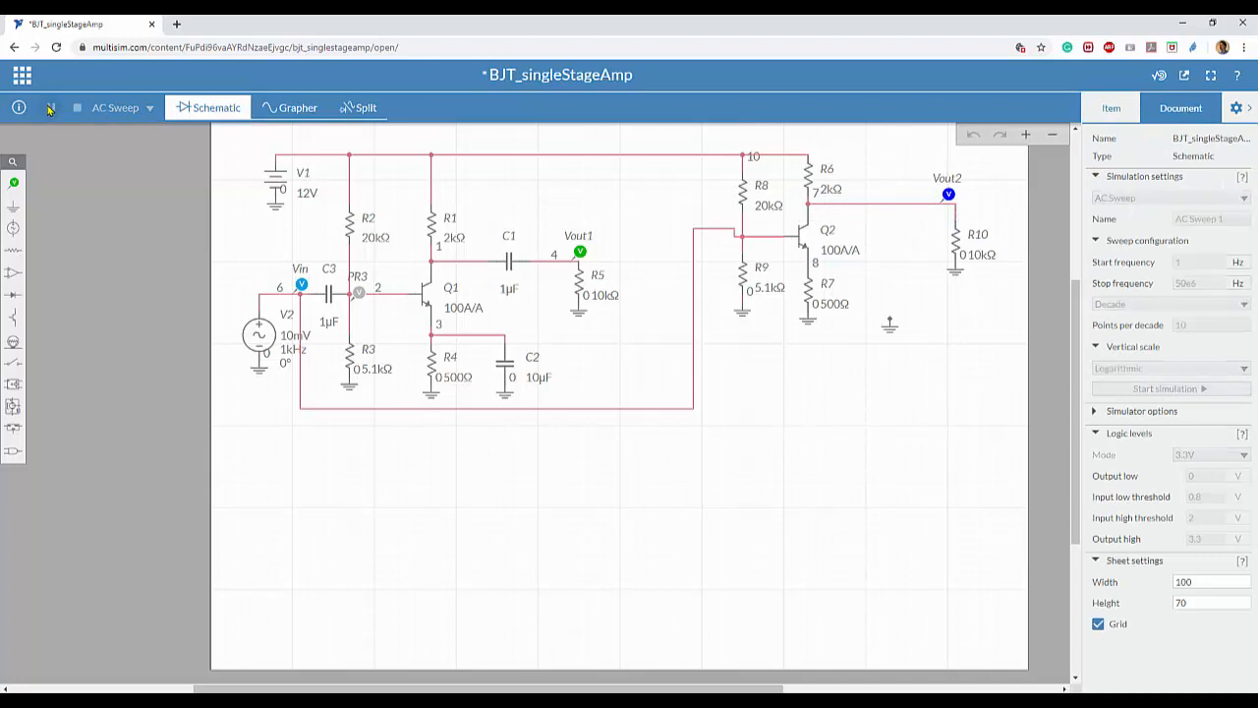
pyautogui.click(217, 110)
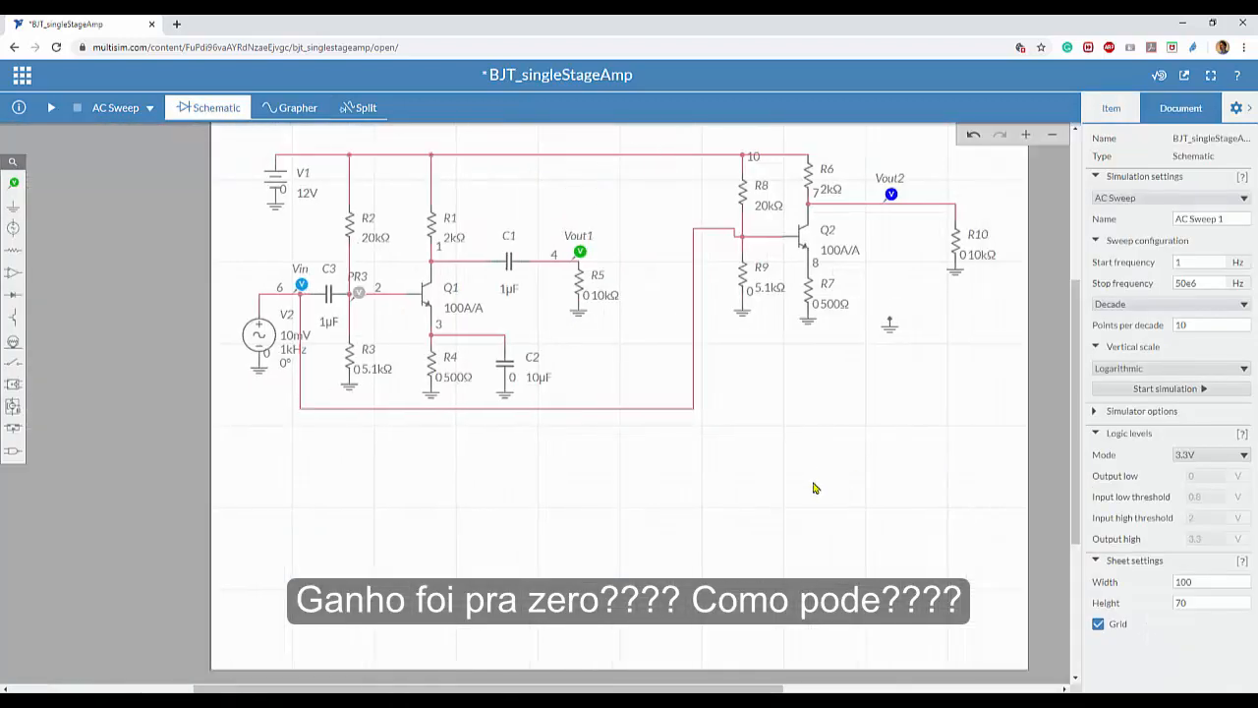
pyautogui.click(705, 240)
pyautogui.click(635, 202)
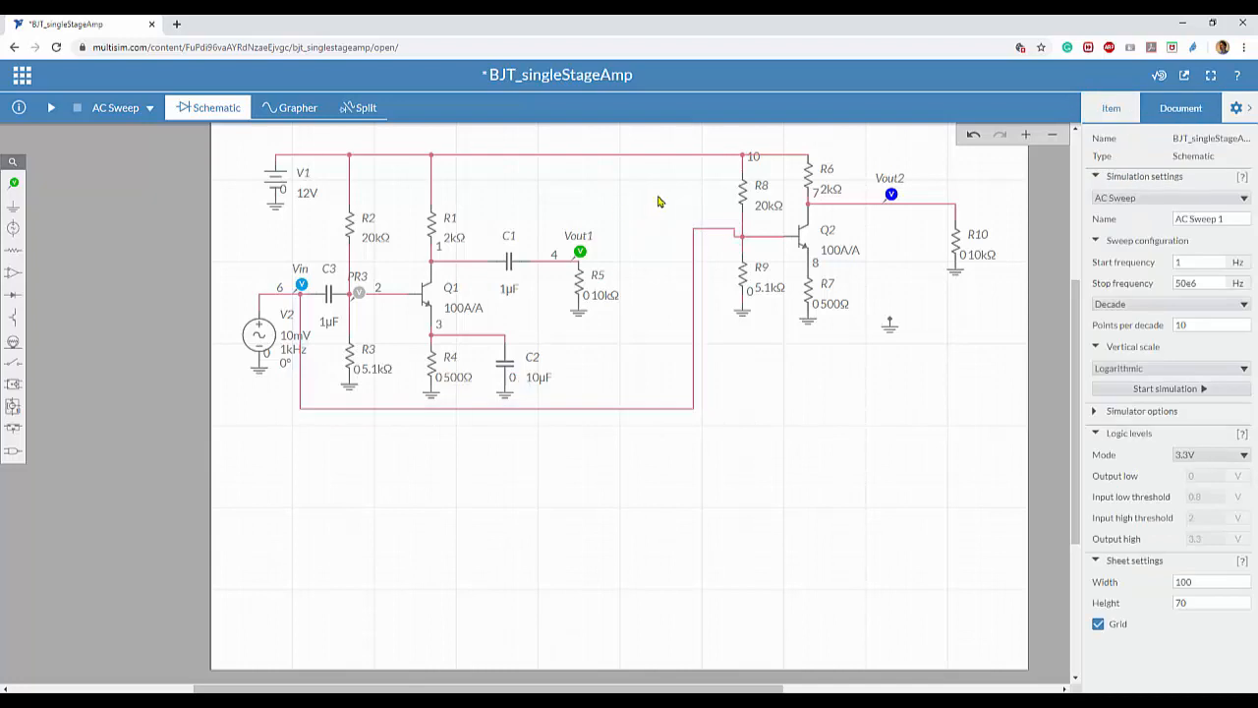
pyautogui.click(290, 110)
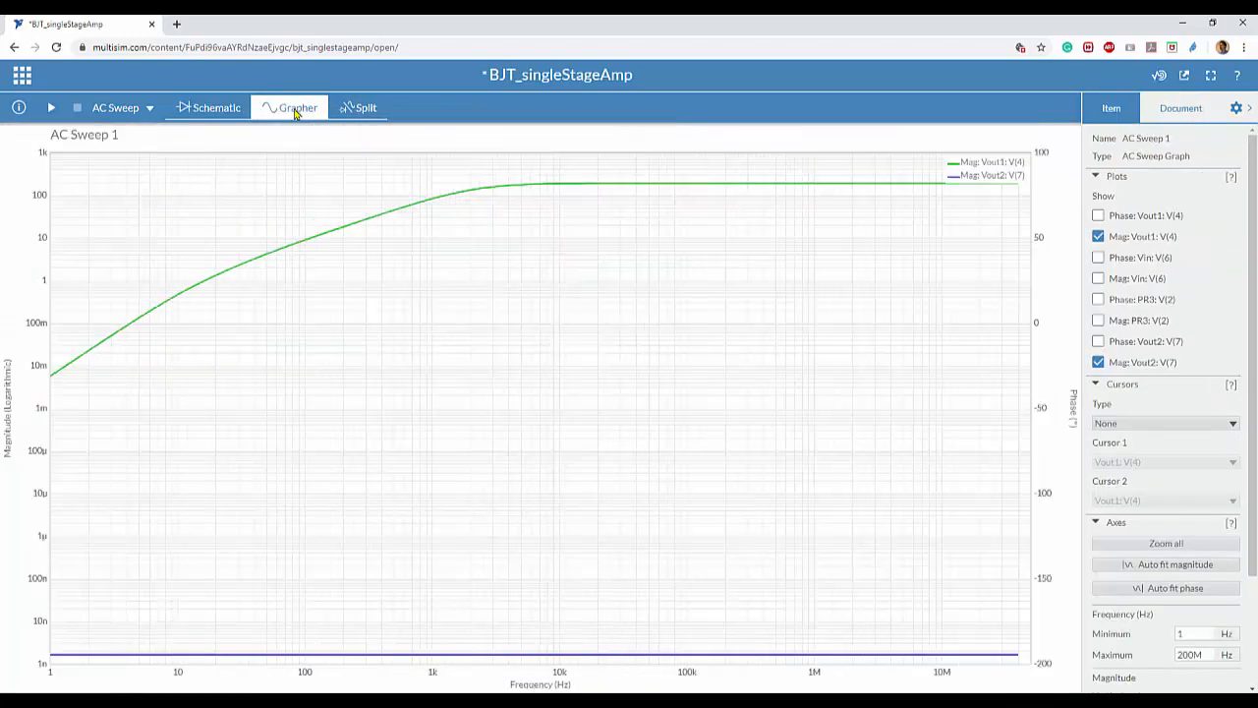
pyautogui.moveTo(54, 664)
pyautogui.click(151, 109)
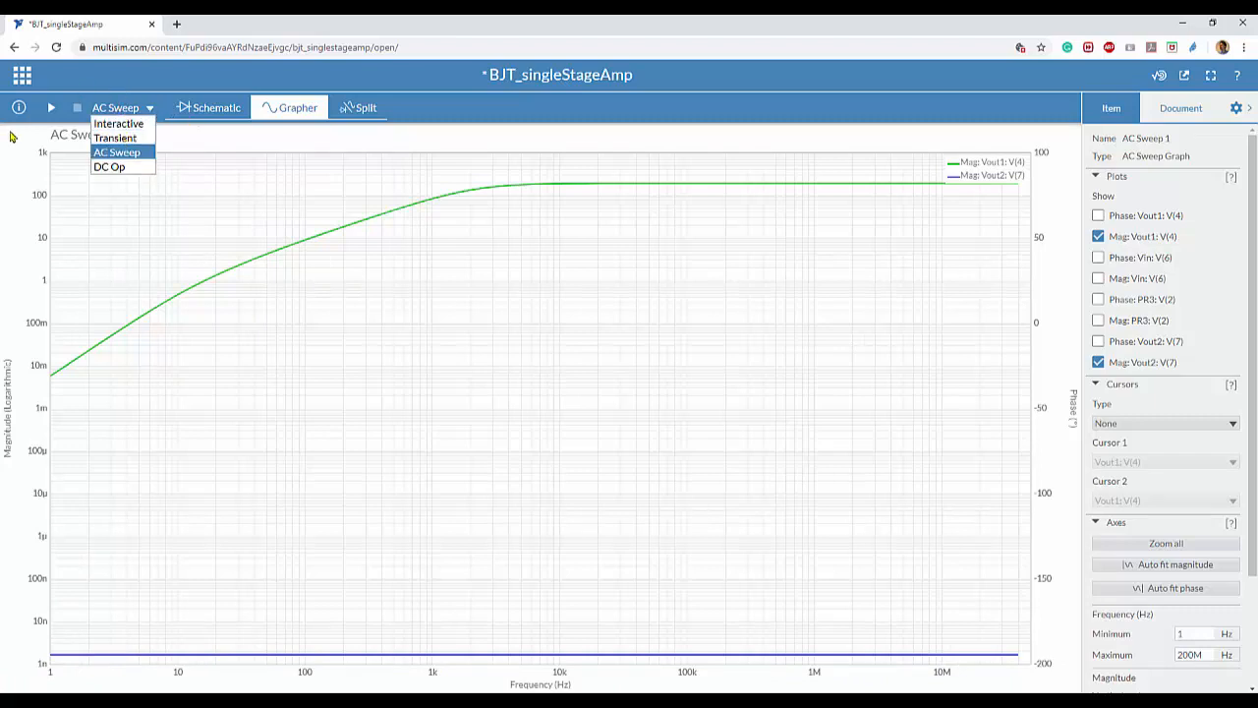
pyautogui.click(19, 107)
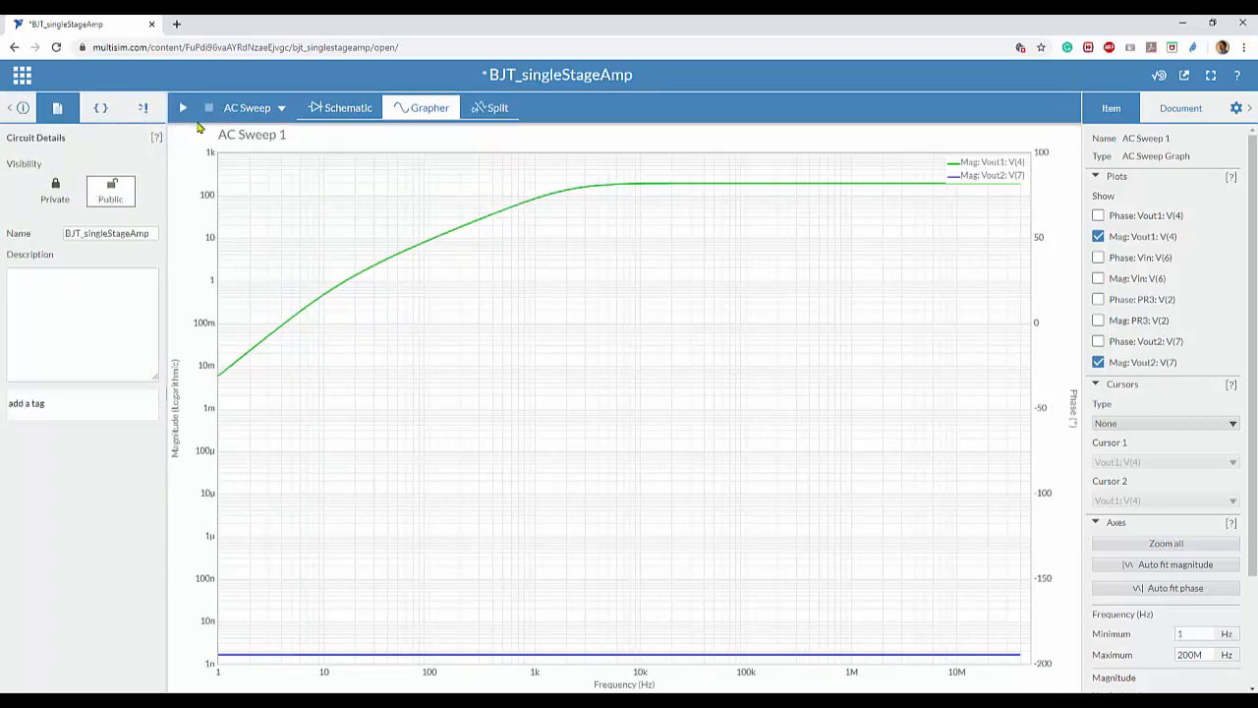
pyautogui.click(12, 114)
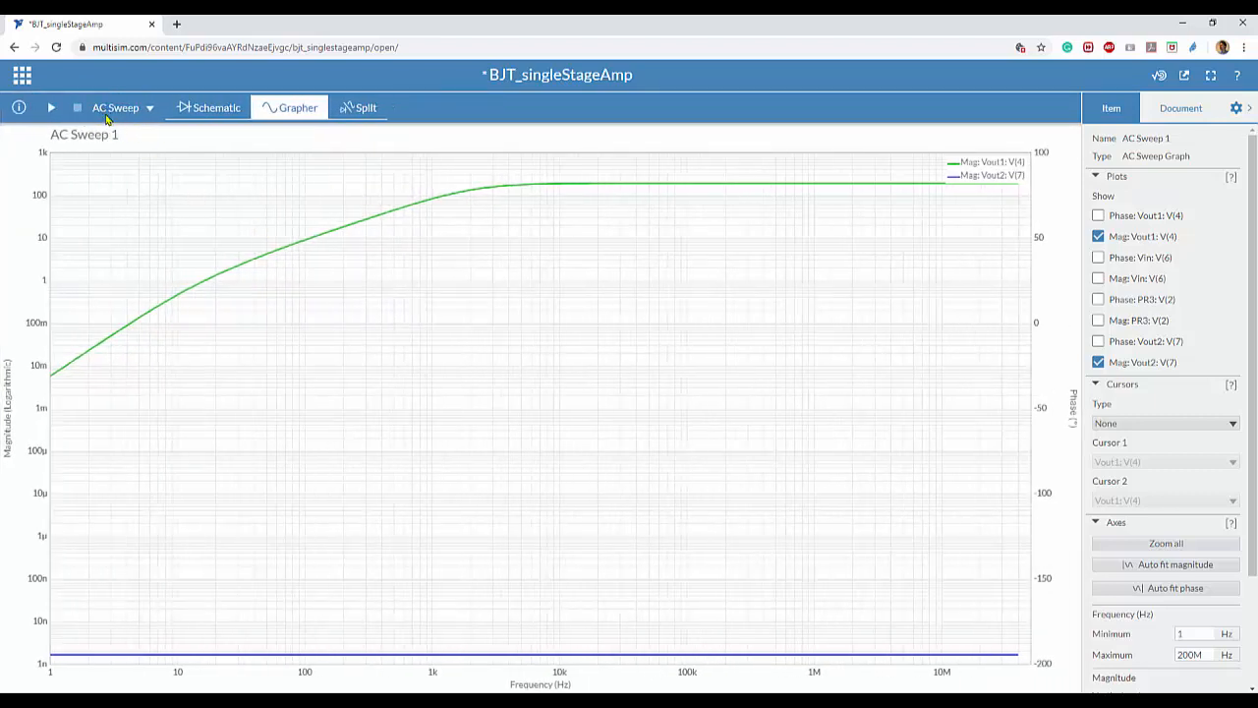
# - Duplicate the 1 µF capacitor C3 and place the copy on the base input wire of Q2
pyautogui.click(207, 108)
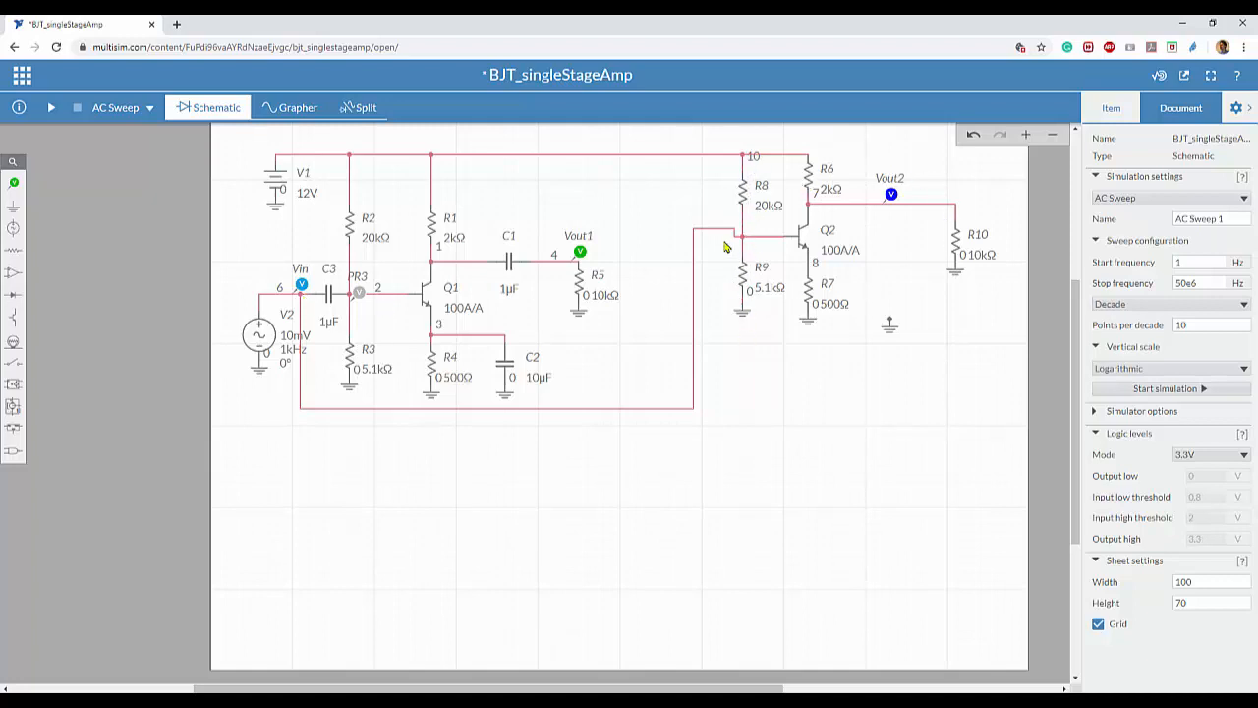
pyautogui.click(330, 301)
pyautogui.click(418, 462)
pyautogui.click(330, 307)
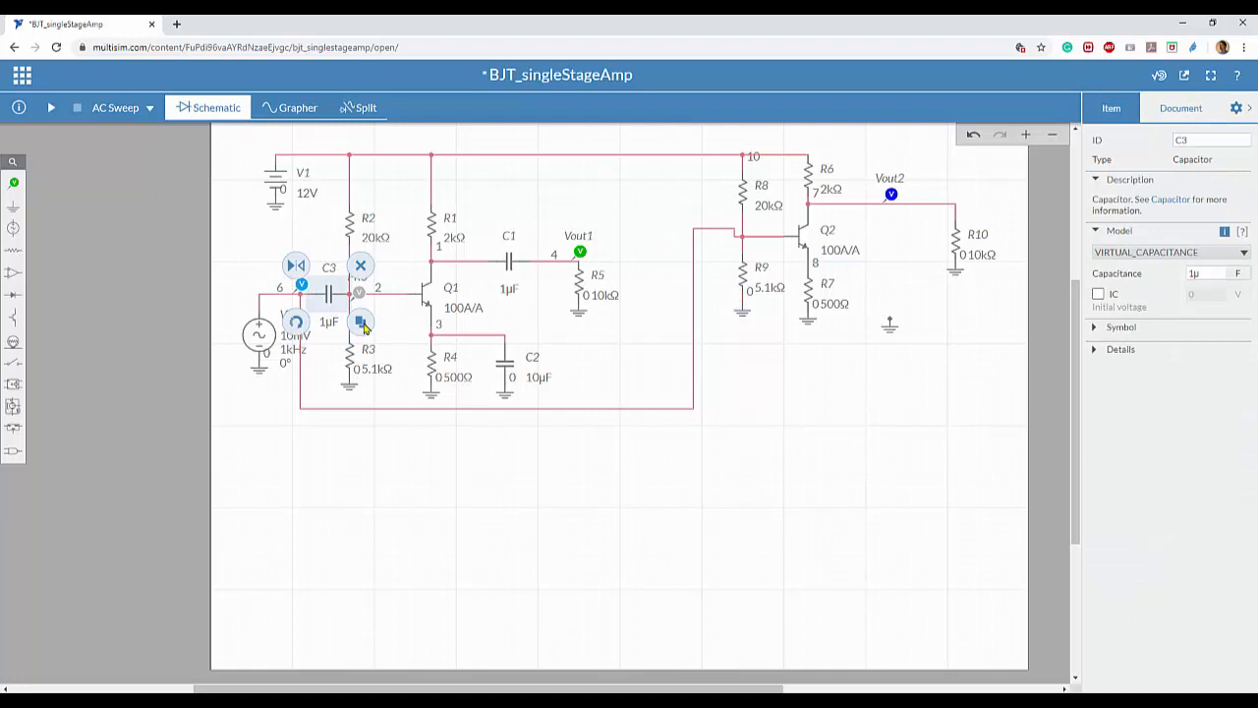
pyautogui.click(360, 322)
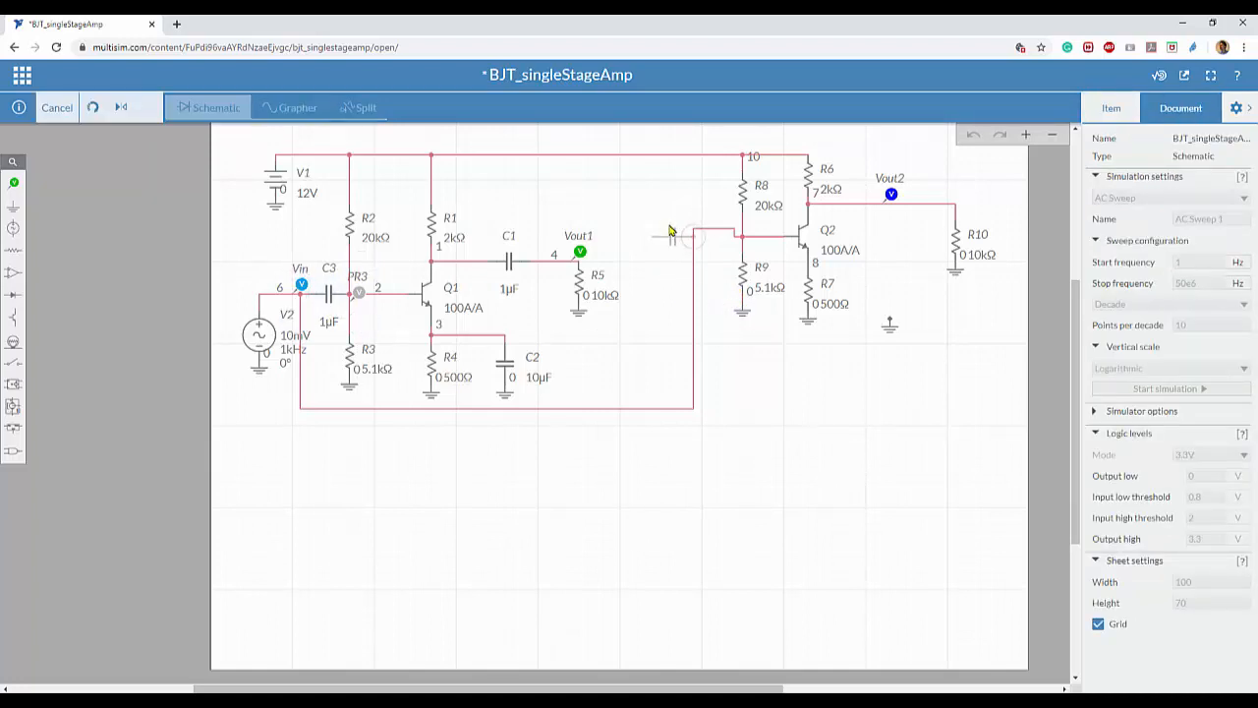
pyautogui.click(670, 233)
# - Delete the direct wire between Vin and Q2's base input and wire Vin to the free terminal of C4 instead
pyautogui.click(694, 341)
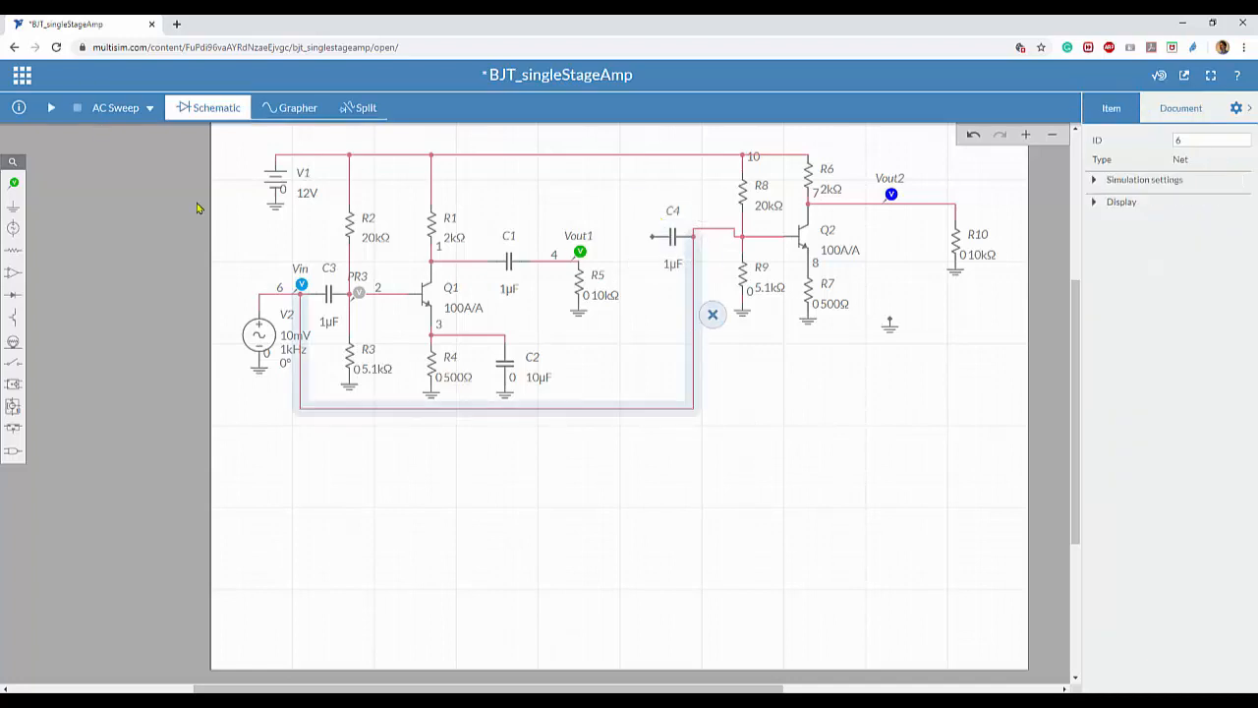
pyautogui.press('Delete')
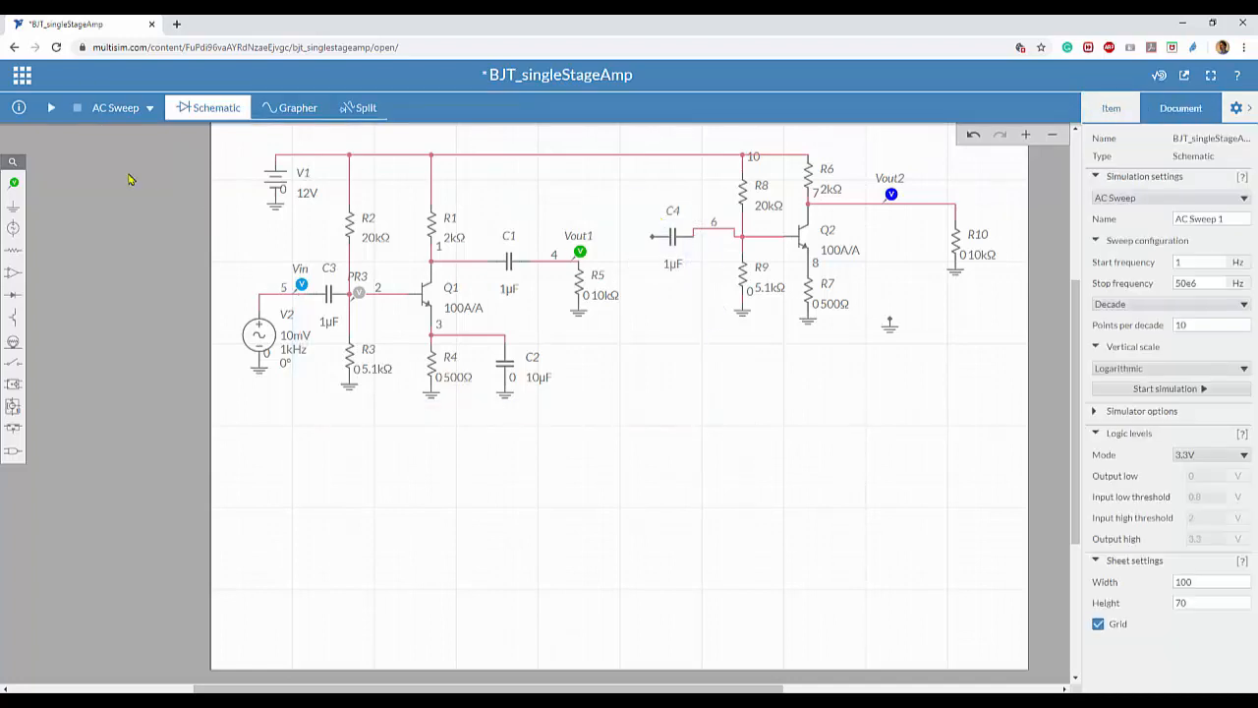
pyautogui.click(11, 185)
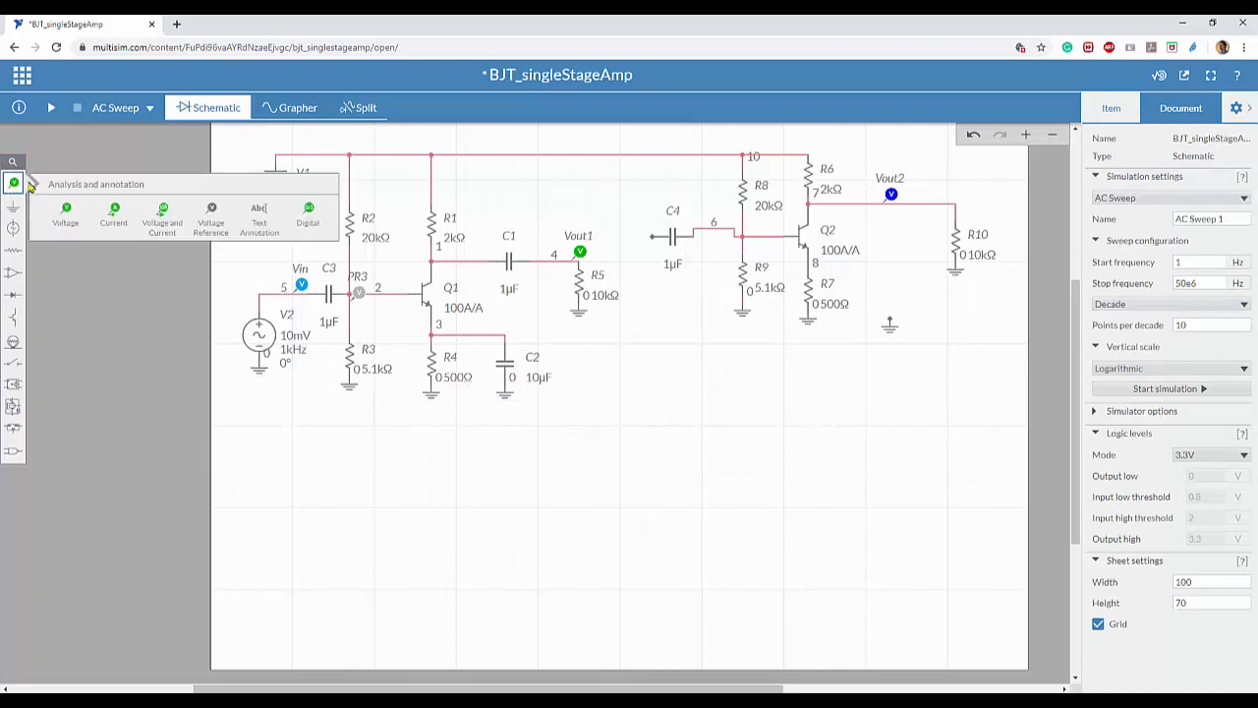
pyautogui.click(14, 227)
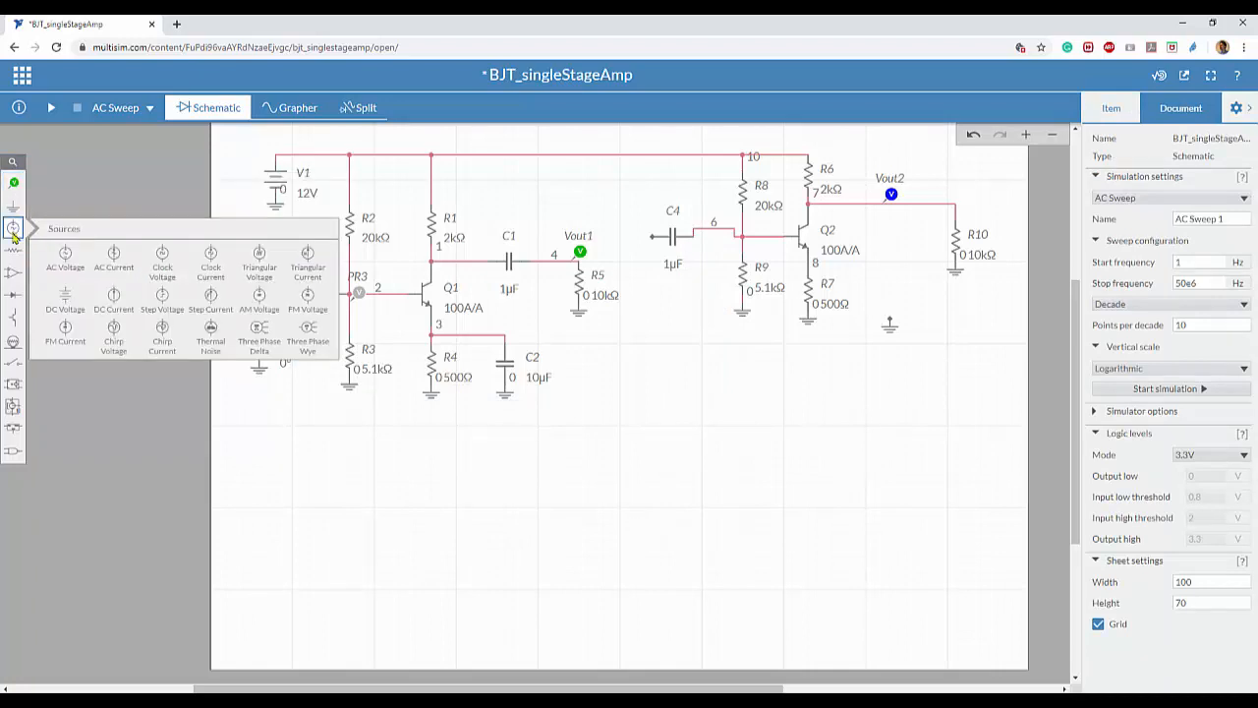
pyautogui.click(13, 210)
pyautogui.hotkey('ctrl', 'z')
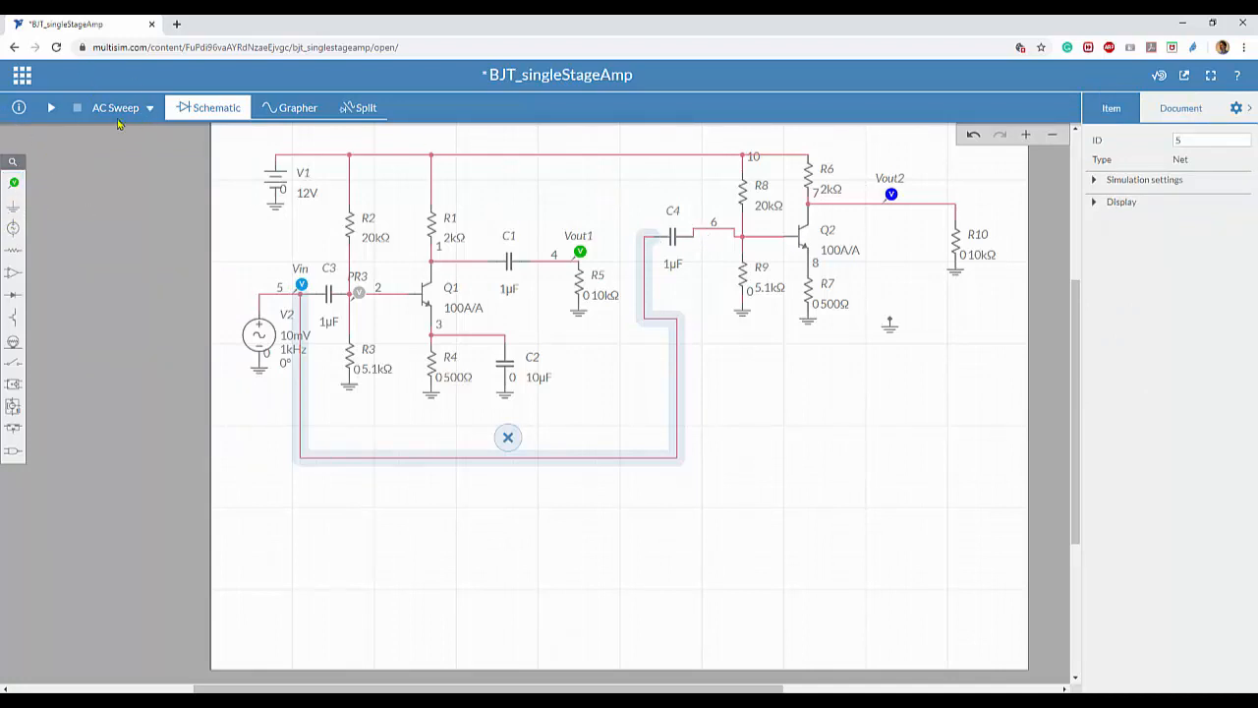
# - Set the capacitance of C4 to 10000000 F and run the AC sweep again
pyautogui.click(676, 243)
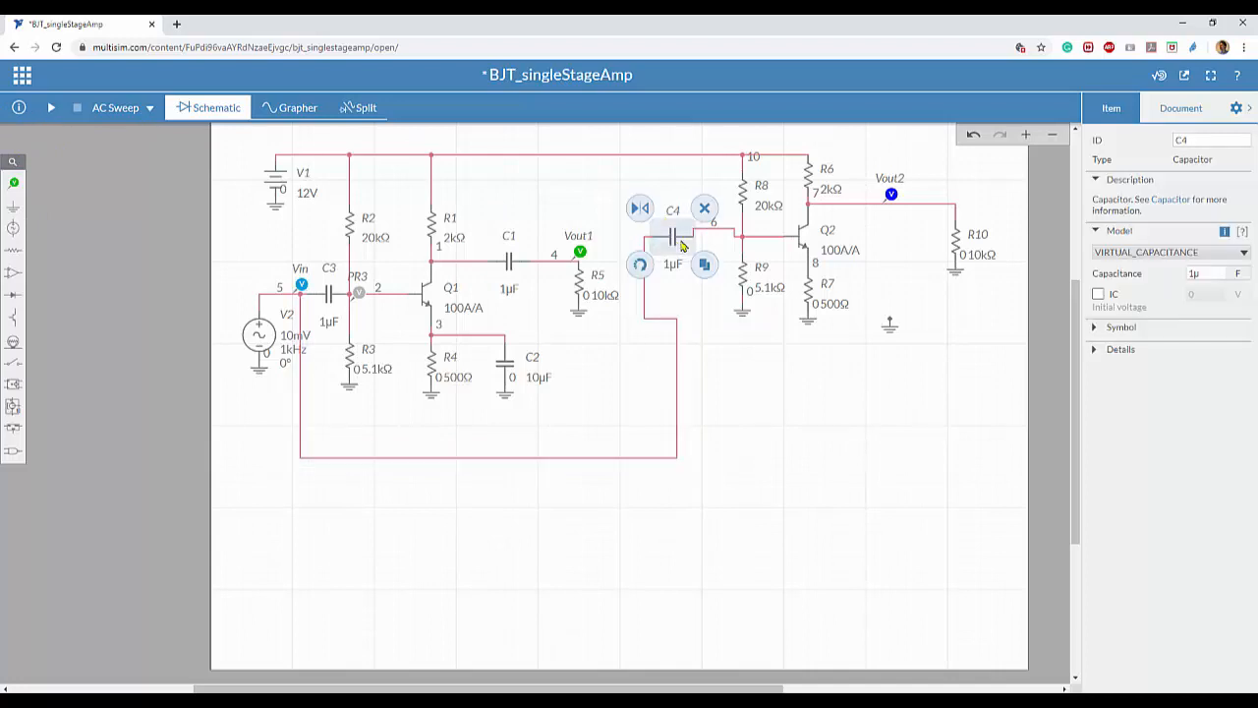
pyautogui.click(1202, 276)
pyautogui.doubleClick(1196, 276)
pyautogui.write('10000000')
pyautogui.click(827, 470)
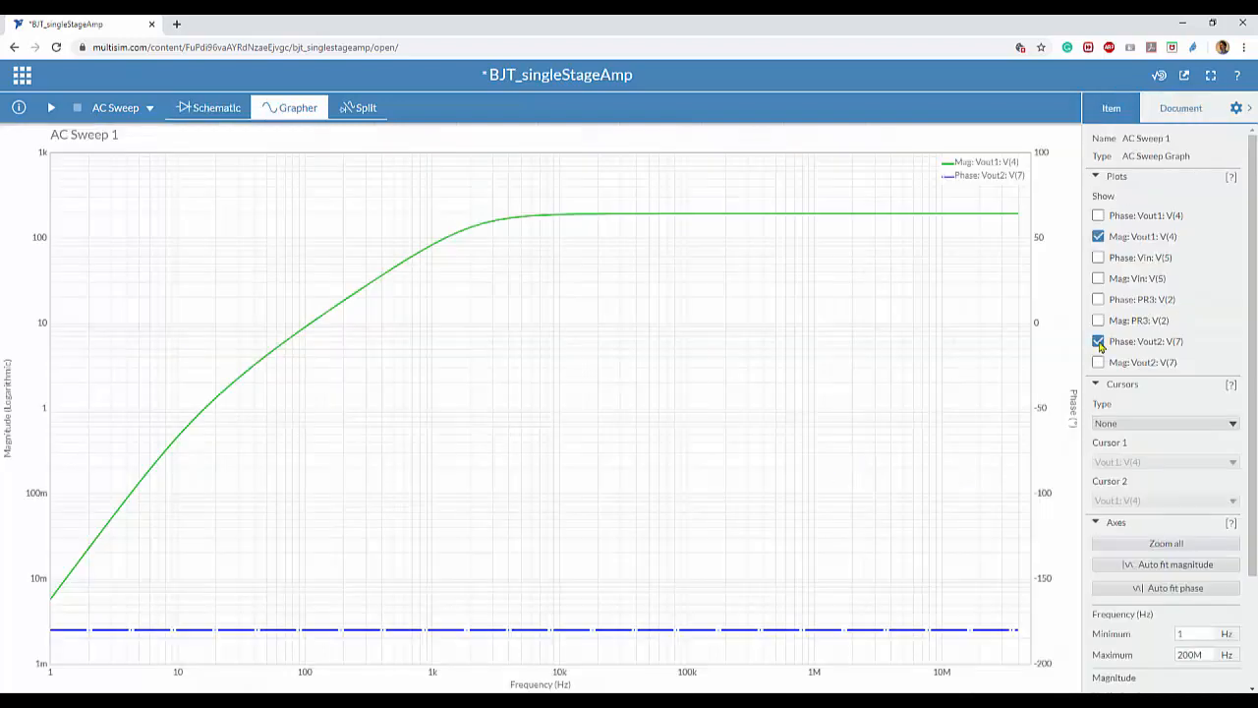
# - Plot the Vout2 magnitude instead of its phase on a Linear vertical scale and compare the curve with the schematic
pyautogui.click(1099, 362)
pyautogui.click(1099, 342)
pyautogui.click(1099, 341)
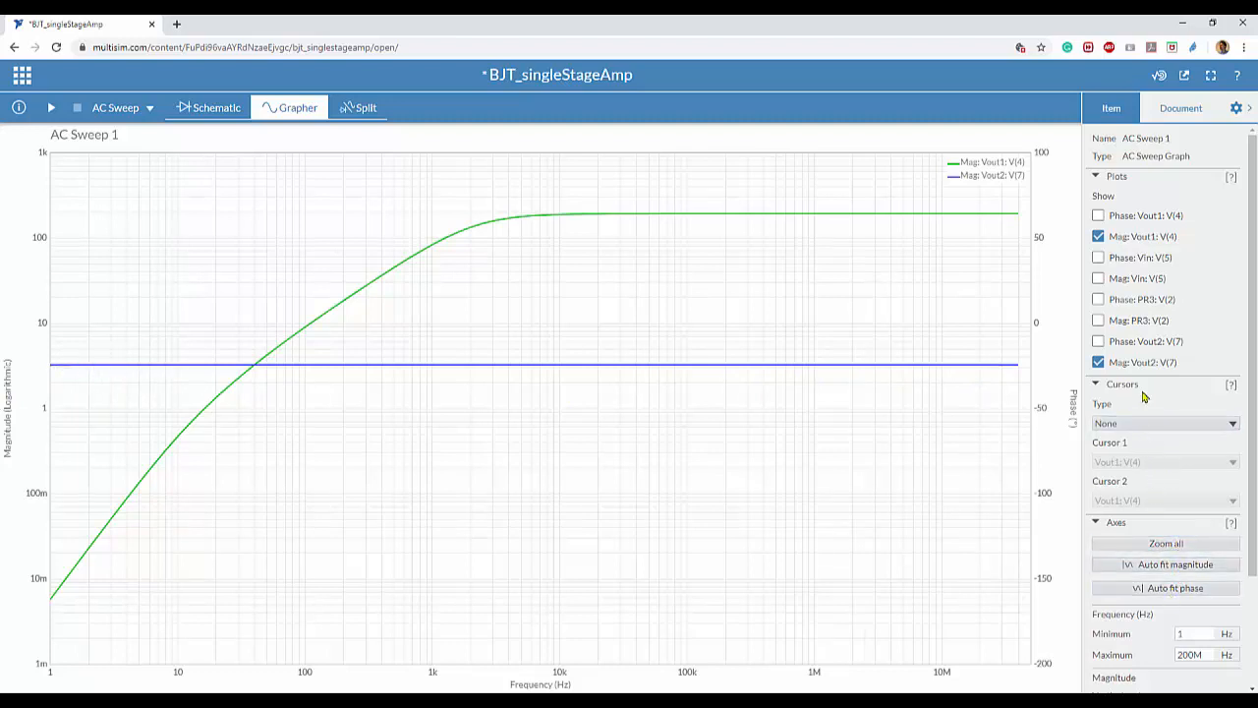
pyautogui.scroll(-3, 1193, 396)
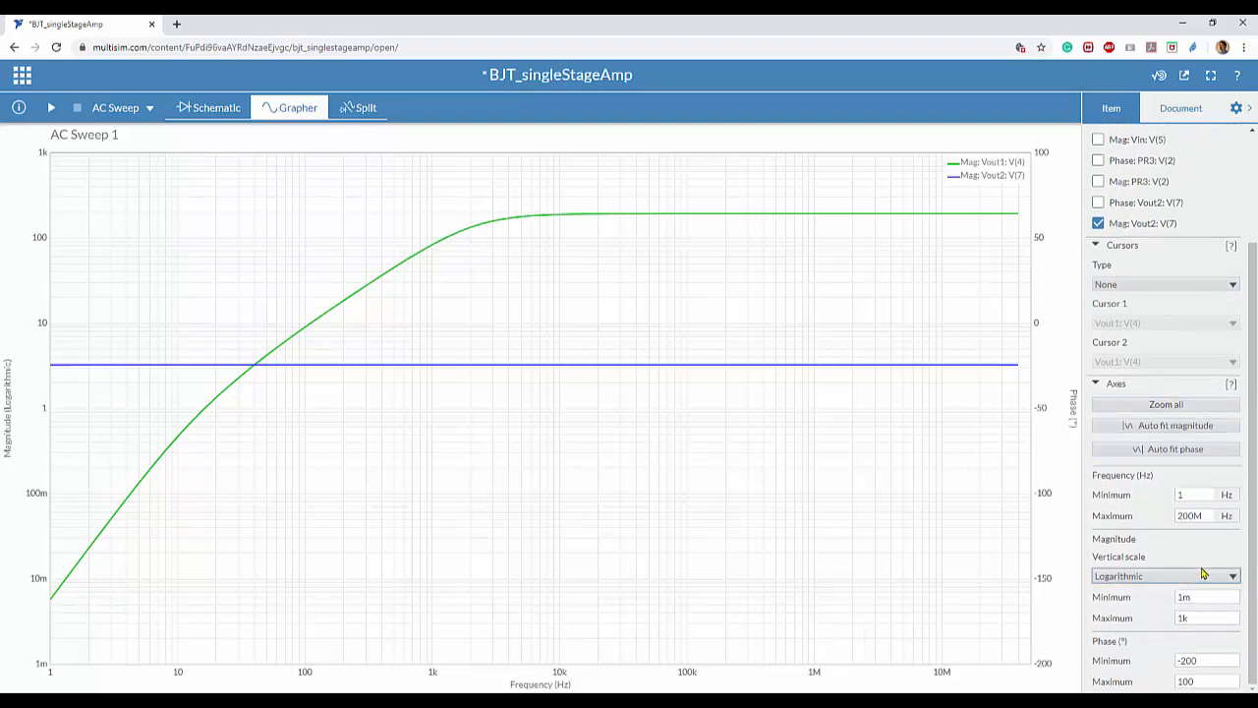
pyautogui.click(1202, 575)
pyautogui.click(1153, 605)
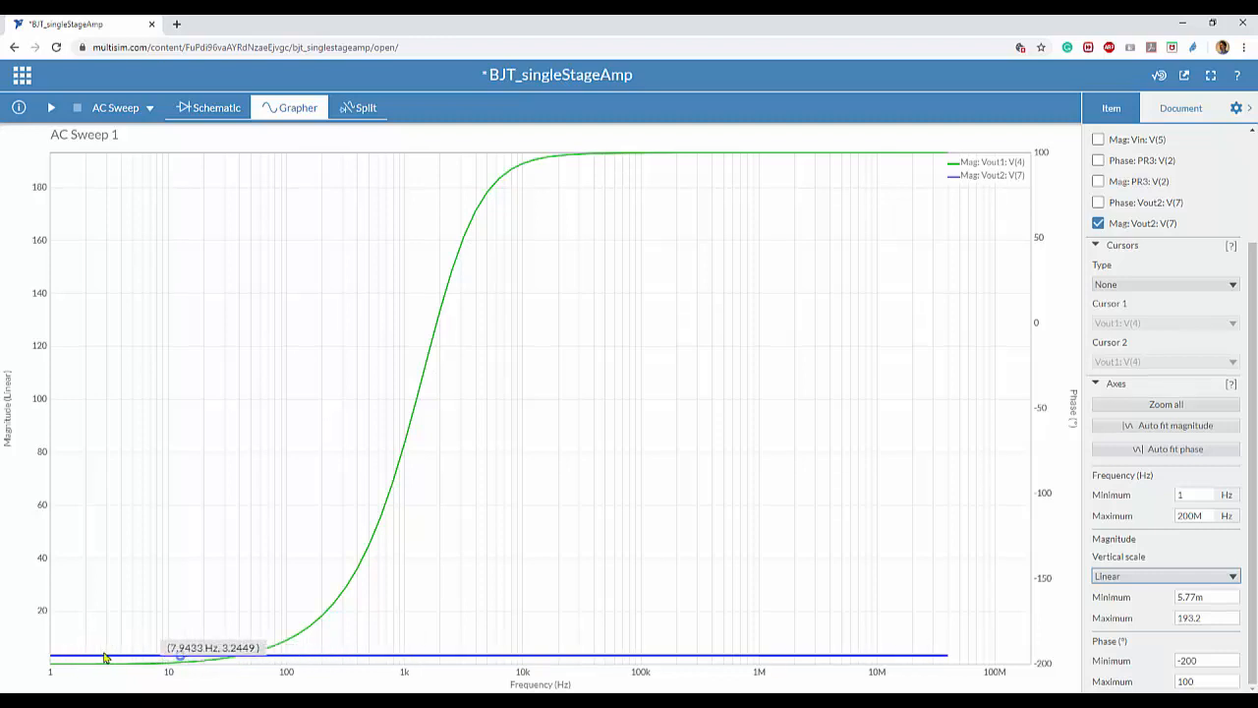
pyautogui.click(204, 109)
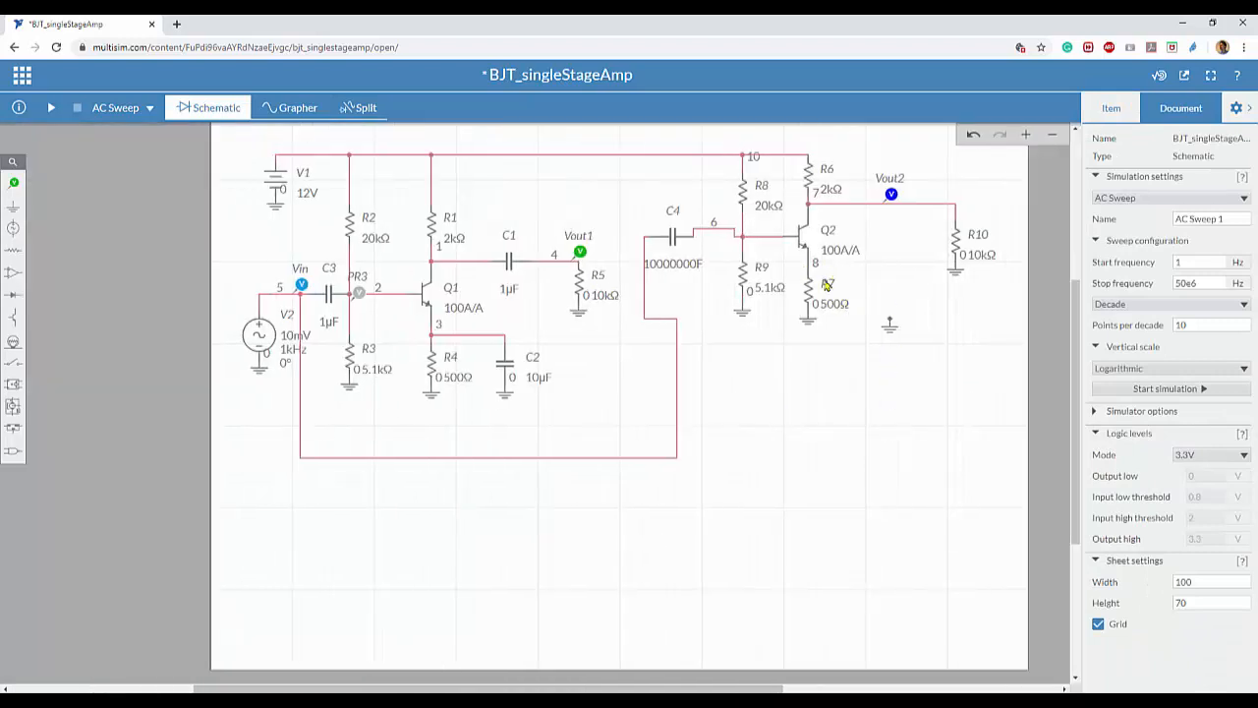
pyautogui.click(296, 110)
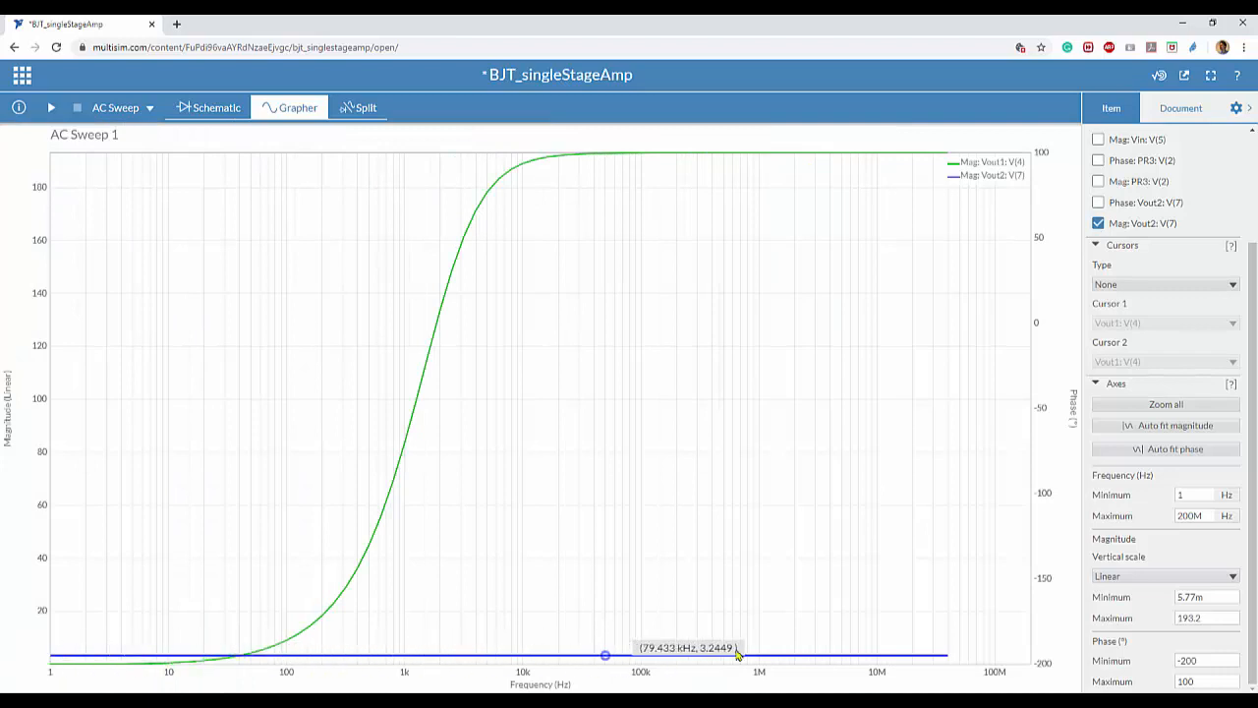
# - Raise the stop frequency of the AC sweep to above 10 GHz and rerun the simulation
pyautogui.click(203, 112)
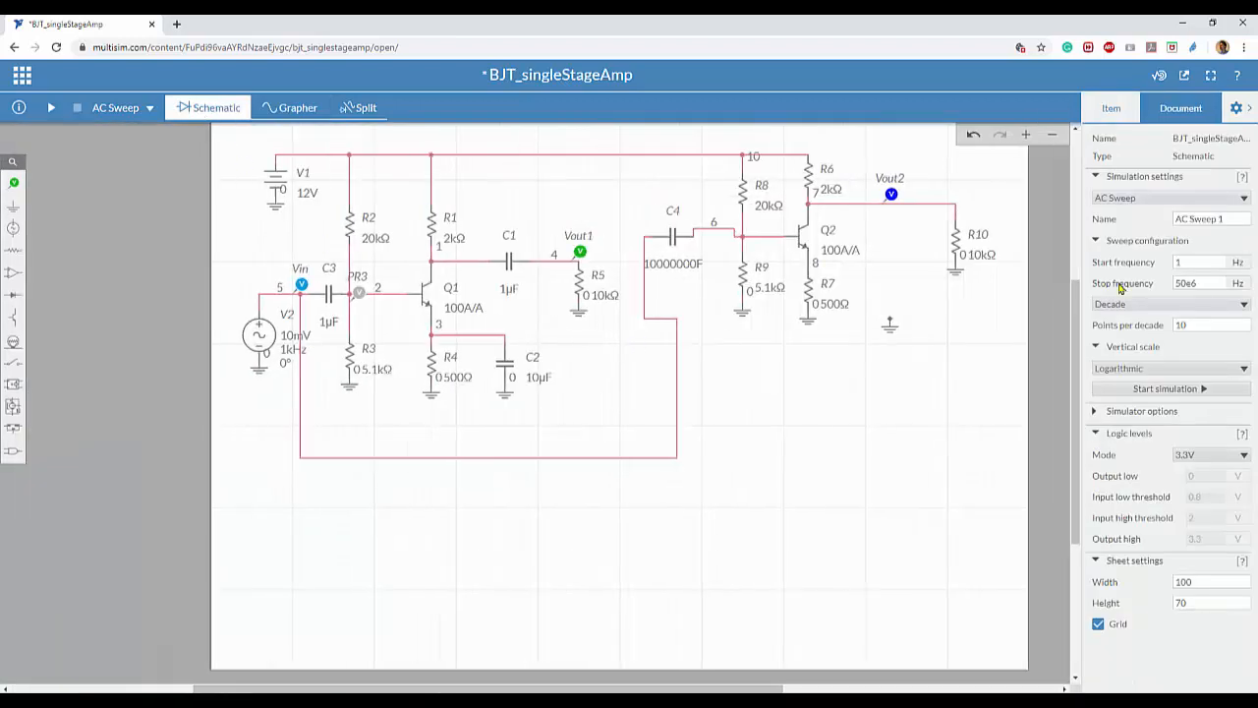
pyautogui.click(1188, 287)
pyautogui.doubleClick(1186, 285)
pyautogui.press('Left')
pyautogui.click(180, 113)
pyautogui.click(51, 108)
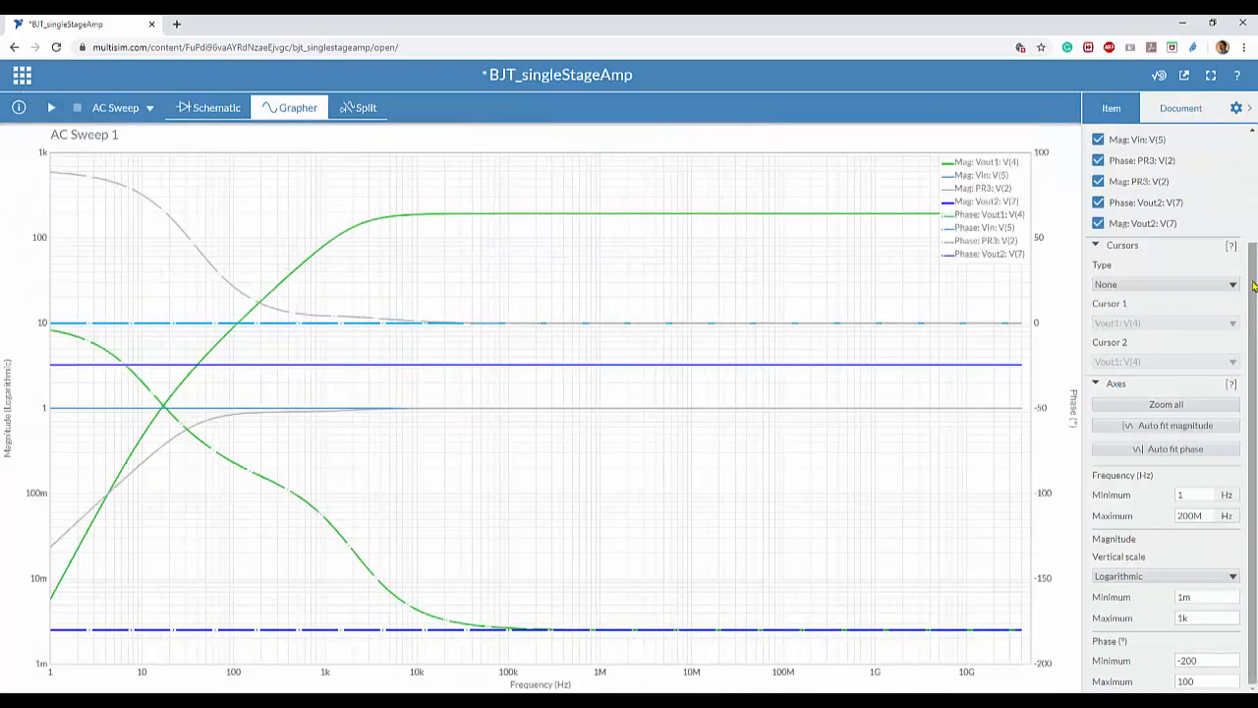
# - Hide every magnitude and phase trace in the sweep graph except the Vout1 magnitude
pyautogui.click(1099, 162)
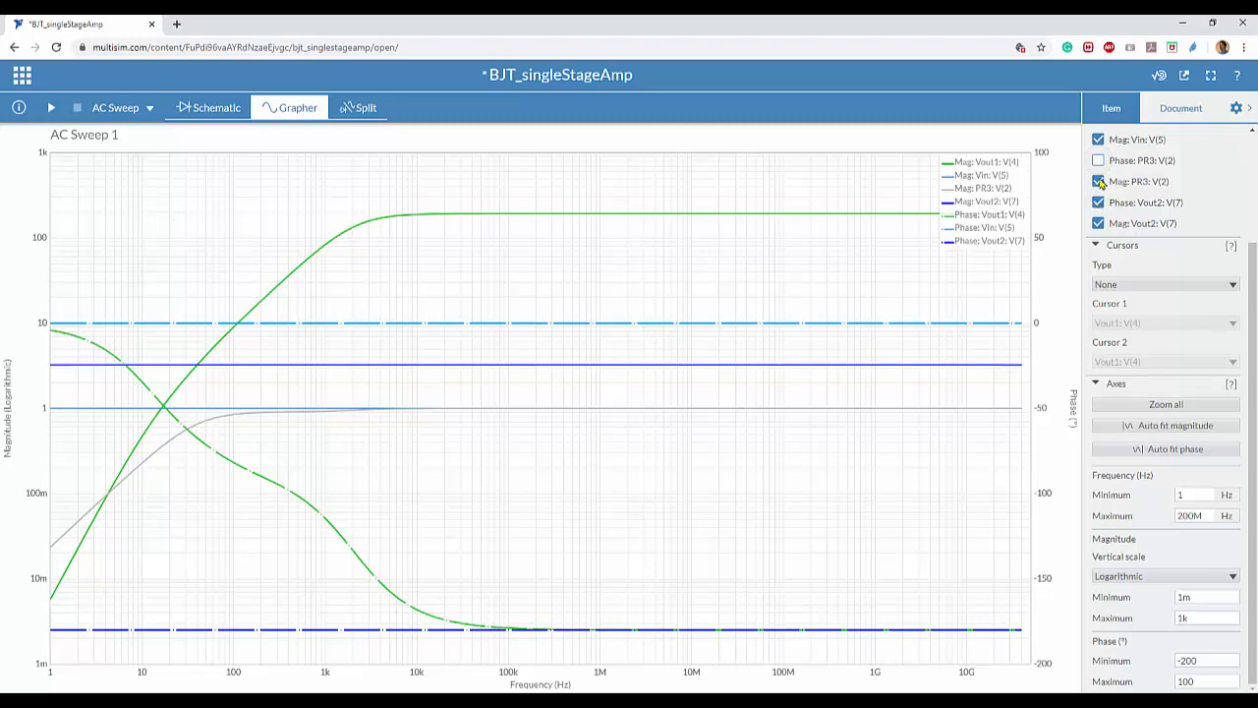
pyautogui.click(1098, 181)
pyautogui.click(1098, 224)
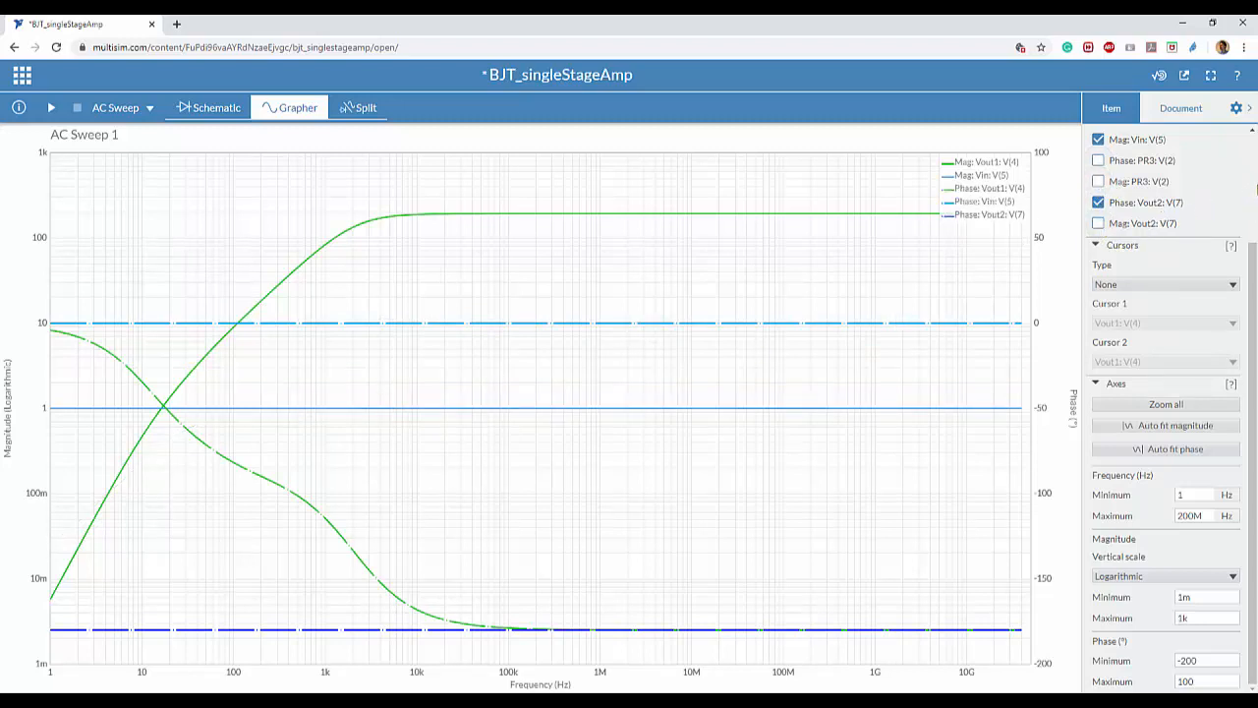
pyautogui.scroll(3, 1255, 189)
pyautogui.click(1098, 215)
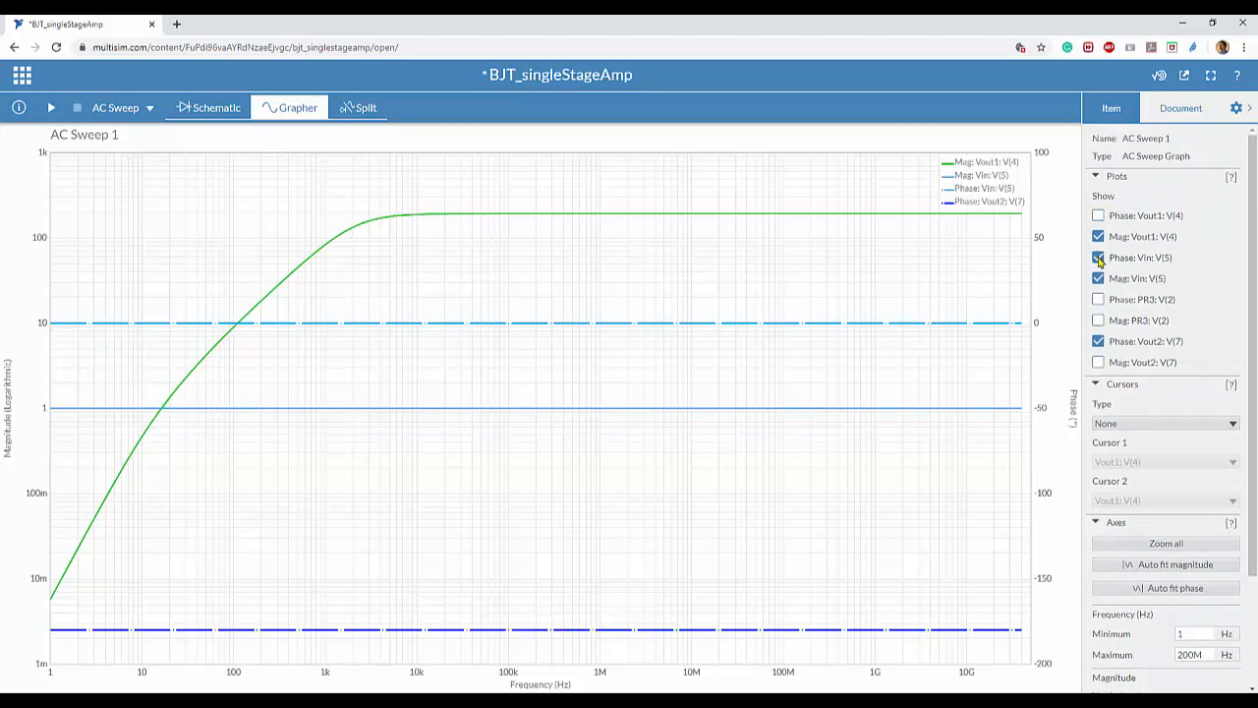
pyautogui.click(1098, 257)
pyautogui.click(1099, 278)
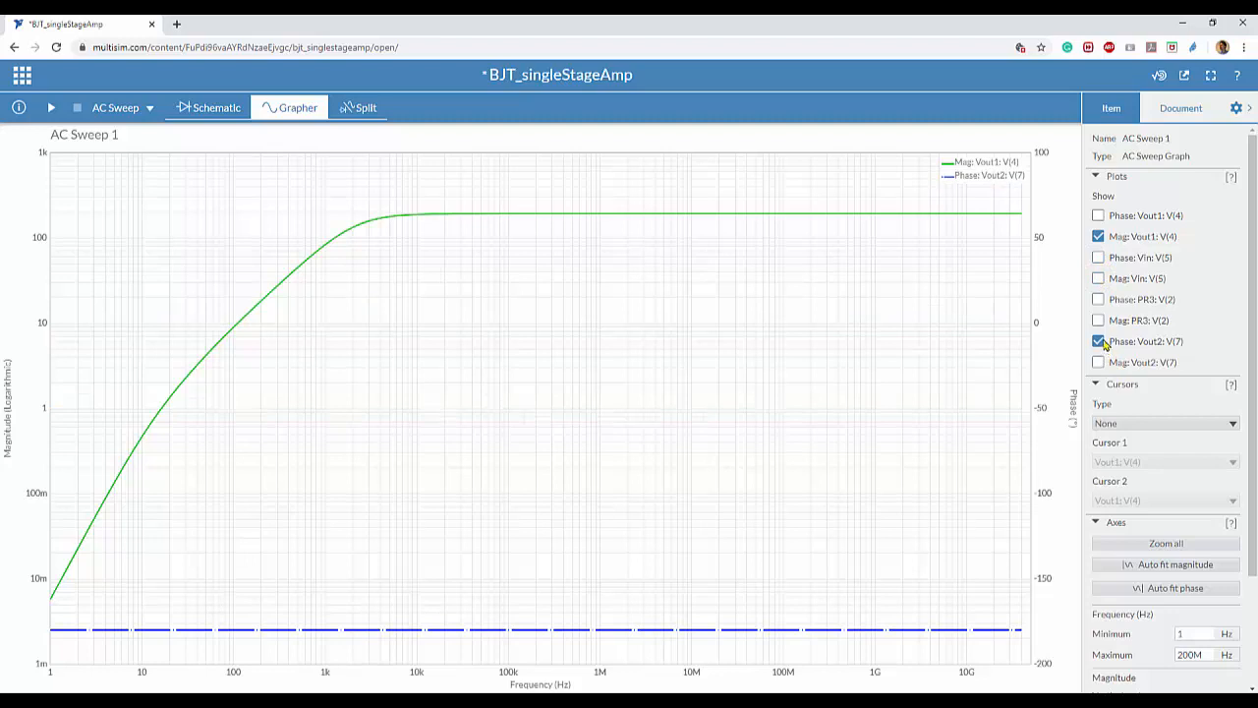
pyautogui.click(1098, 341)
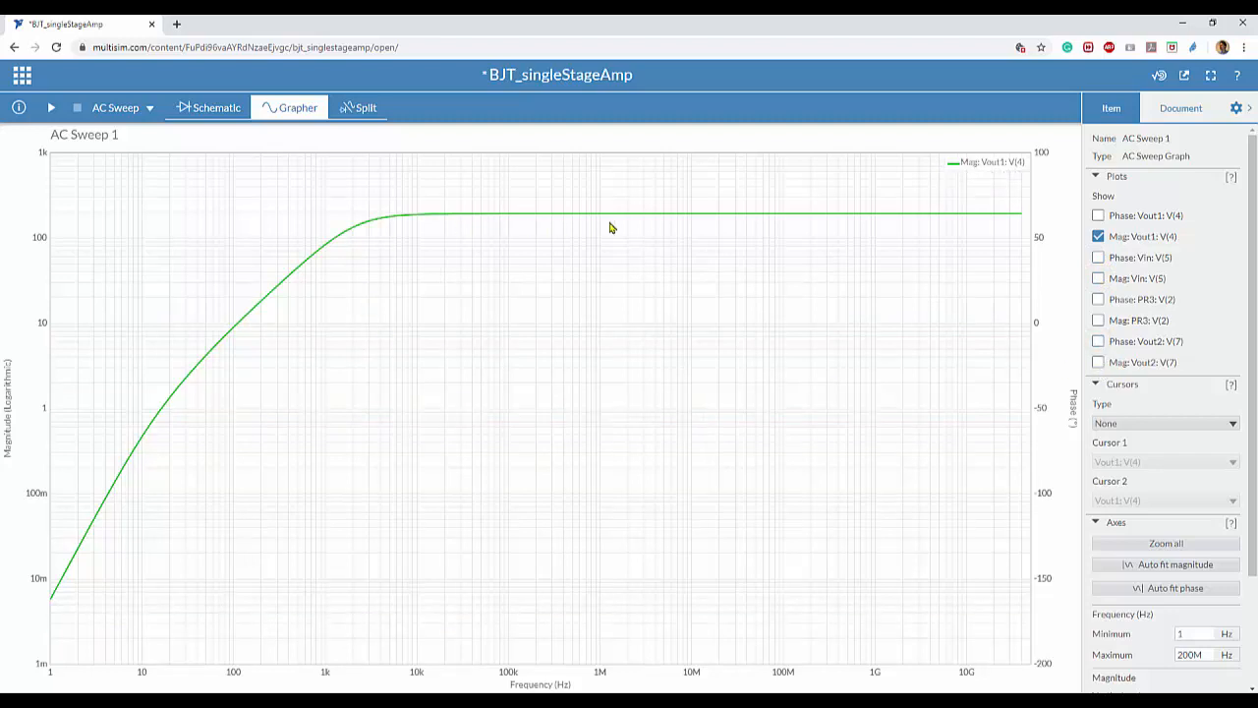